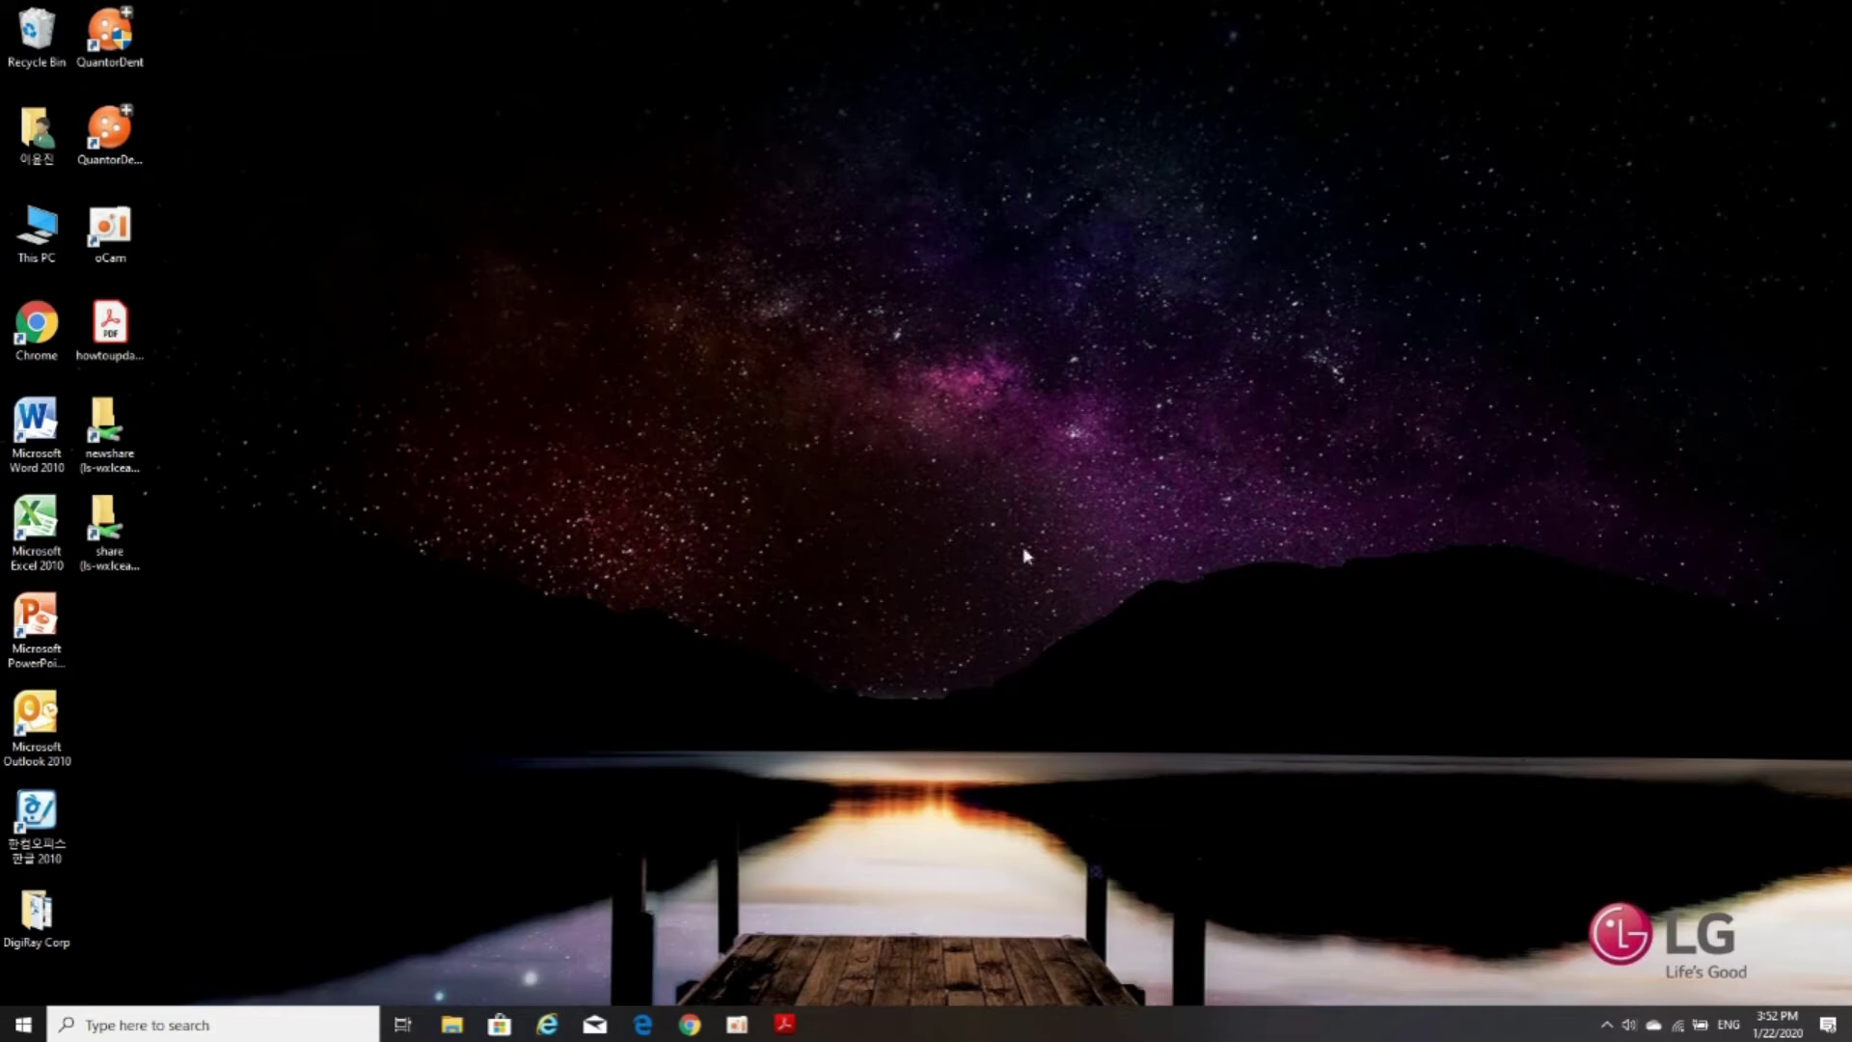
Step: Open Computer Management from This PC, confirm USB test devices (PLX) in Device Manager, then close it
right_click(33, 221)
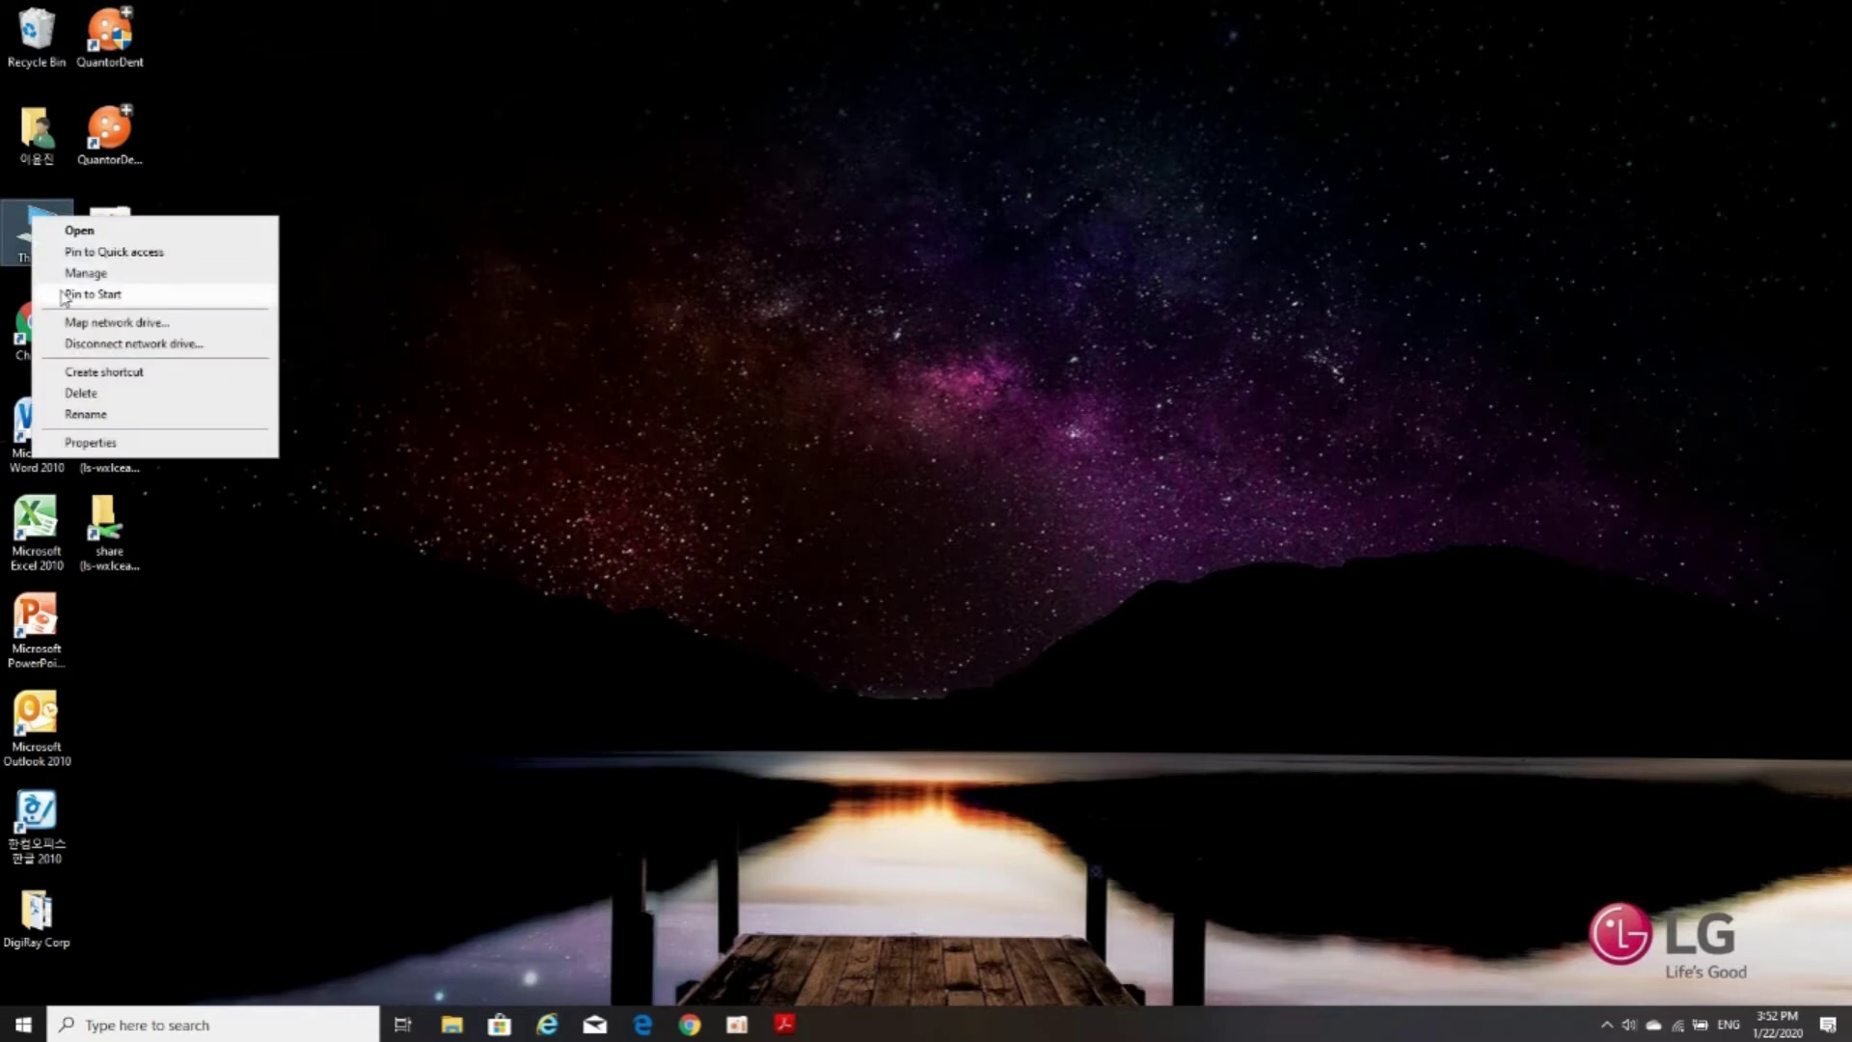
click(78, 279)
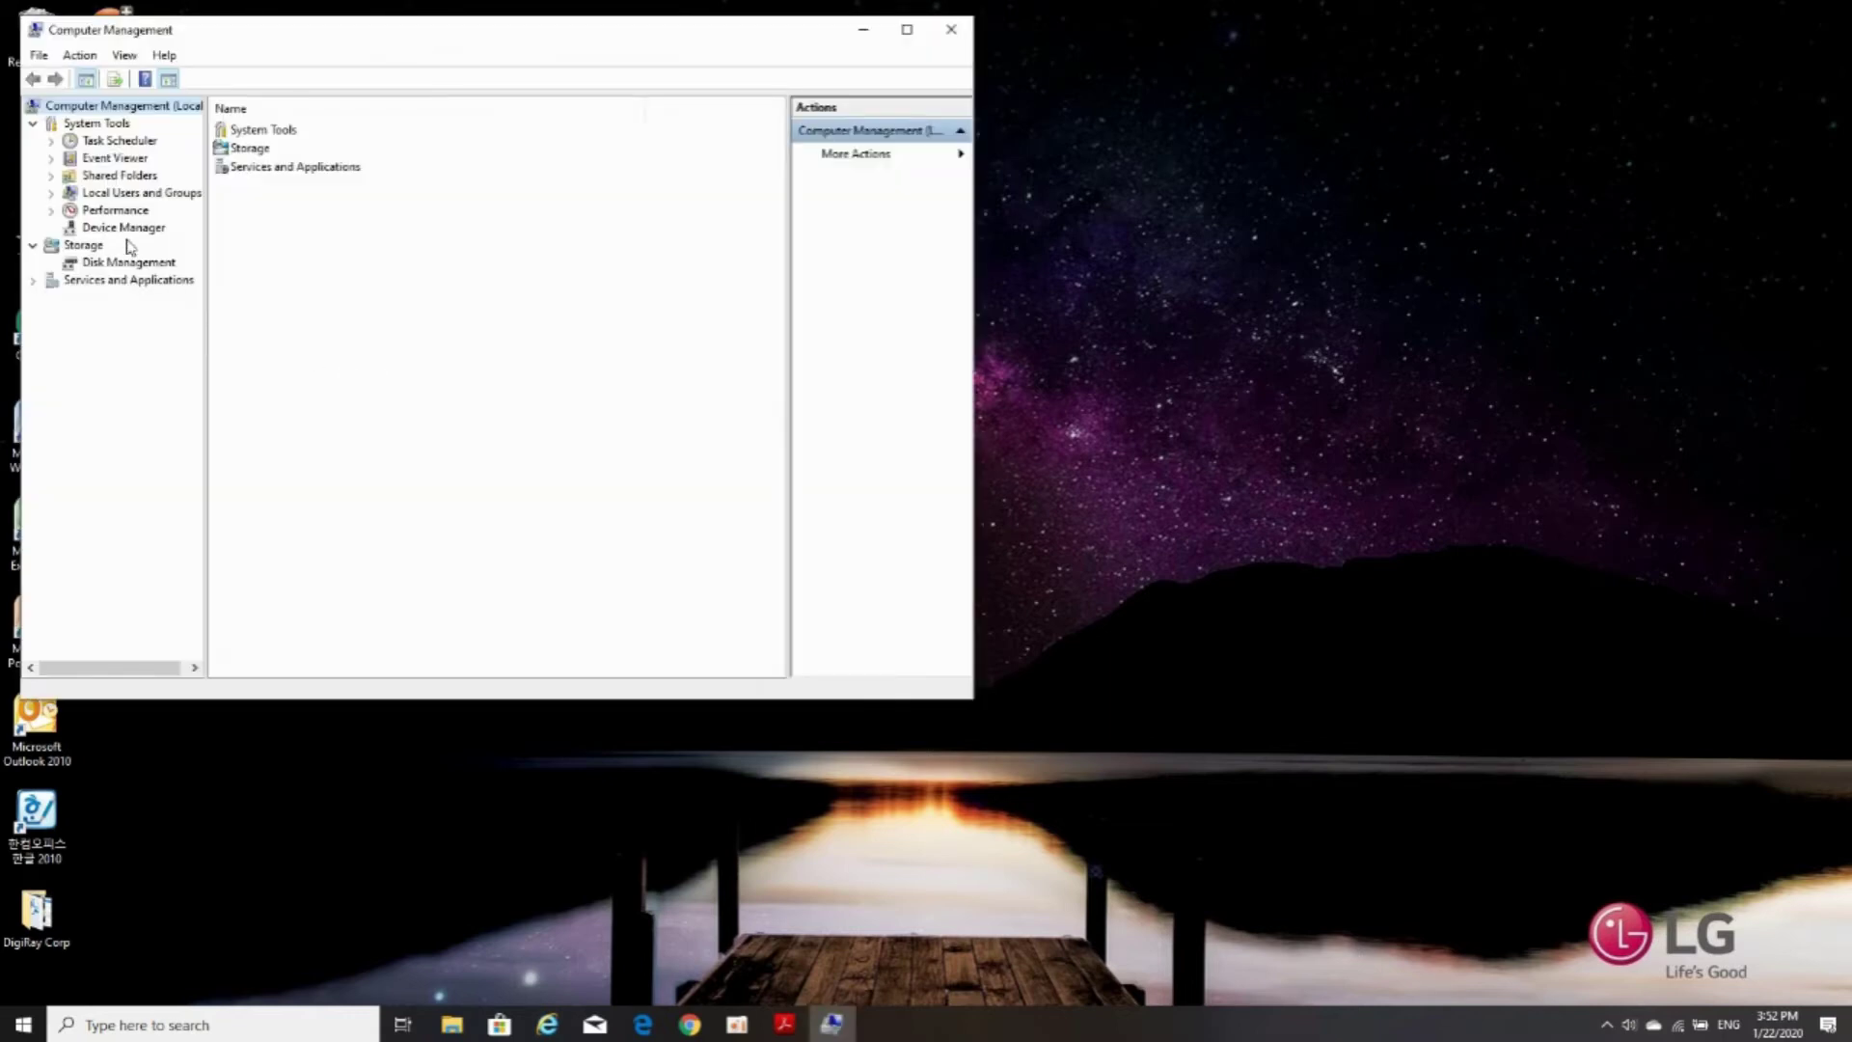
click(126, 231)
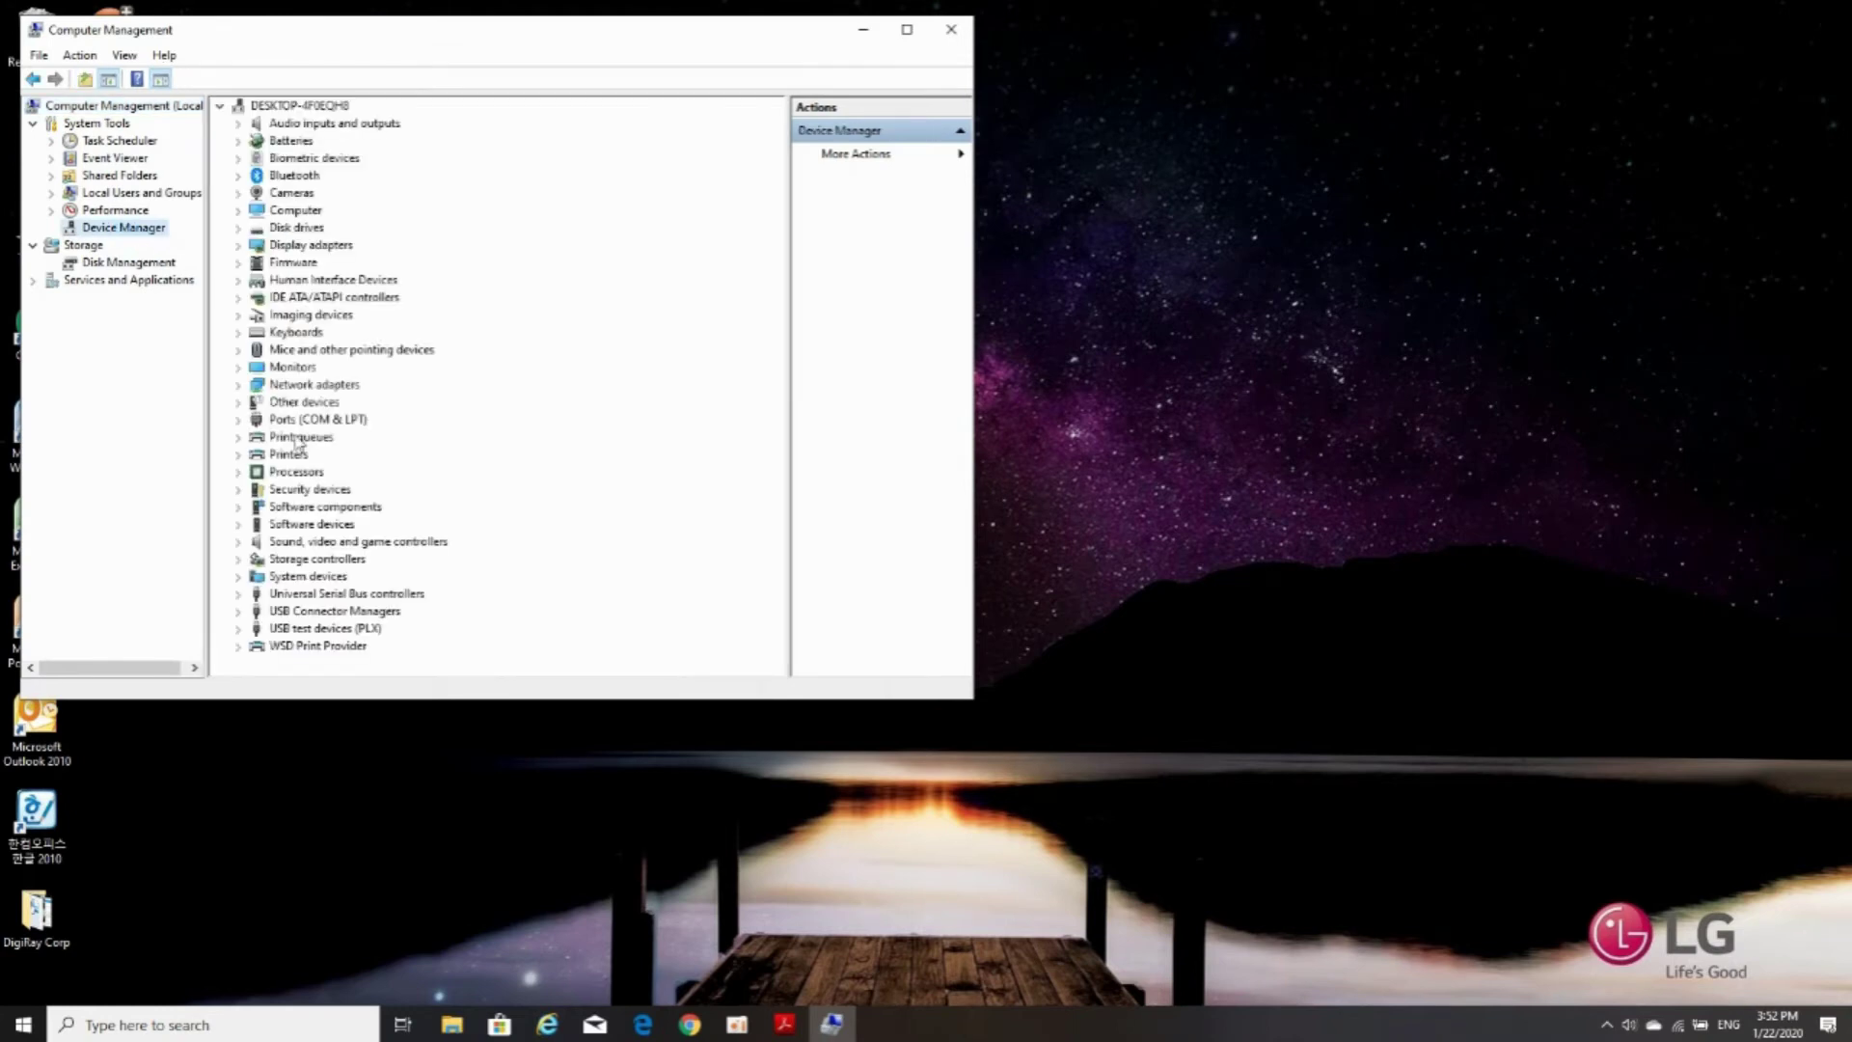
click(360, 628)
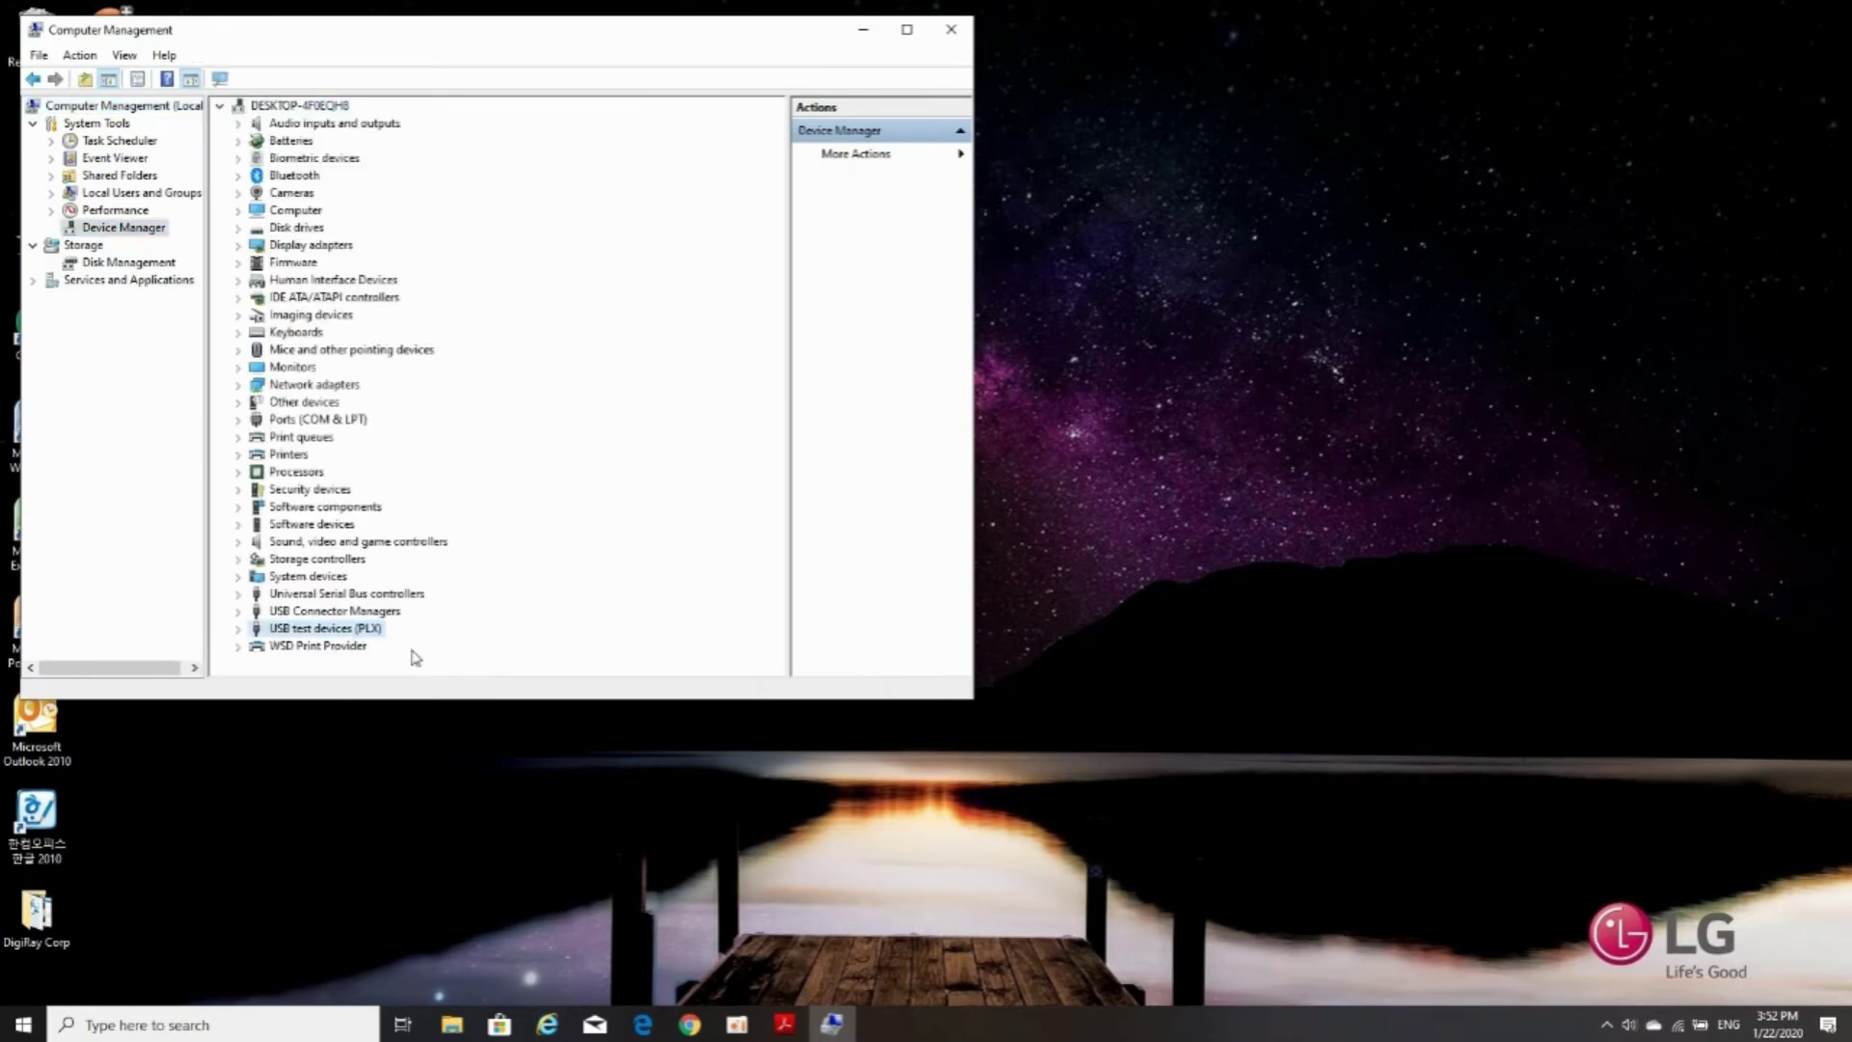
click(952, 30)
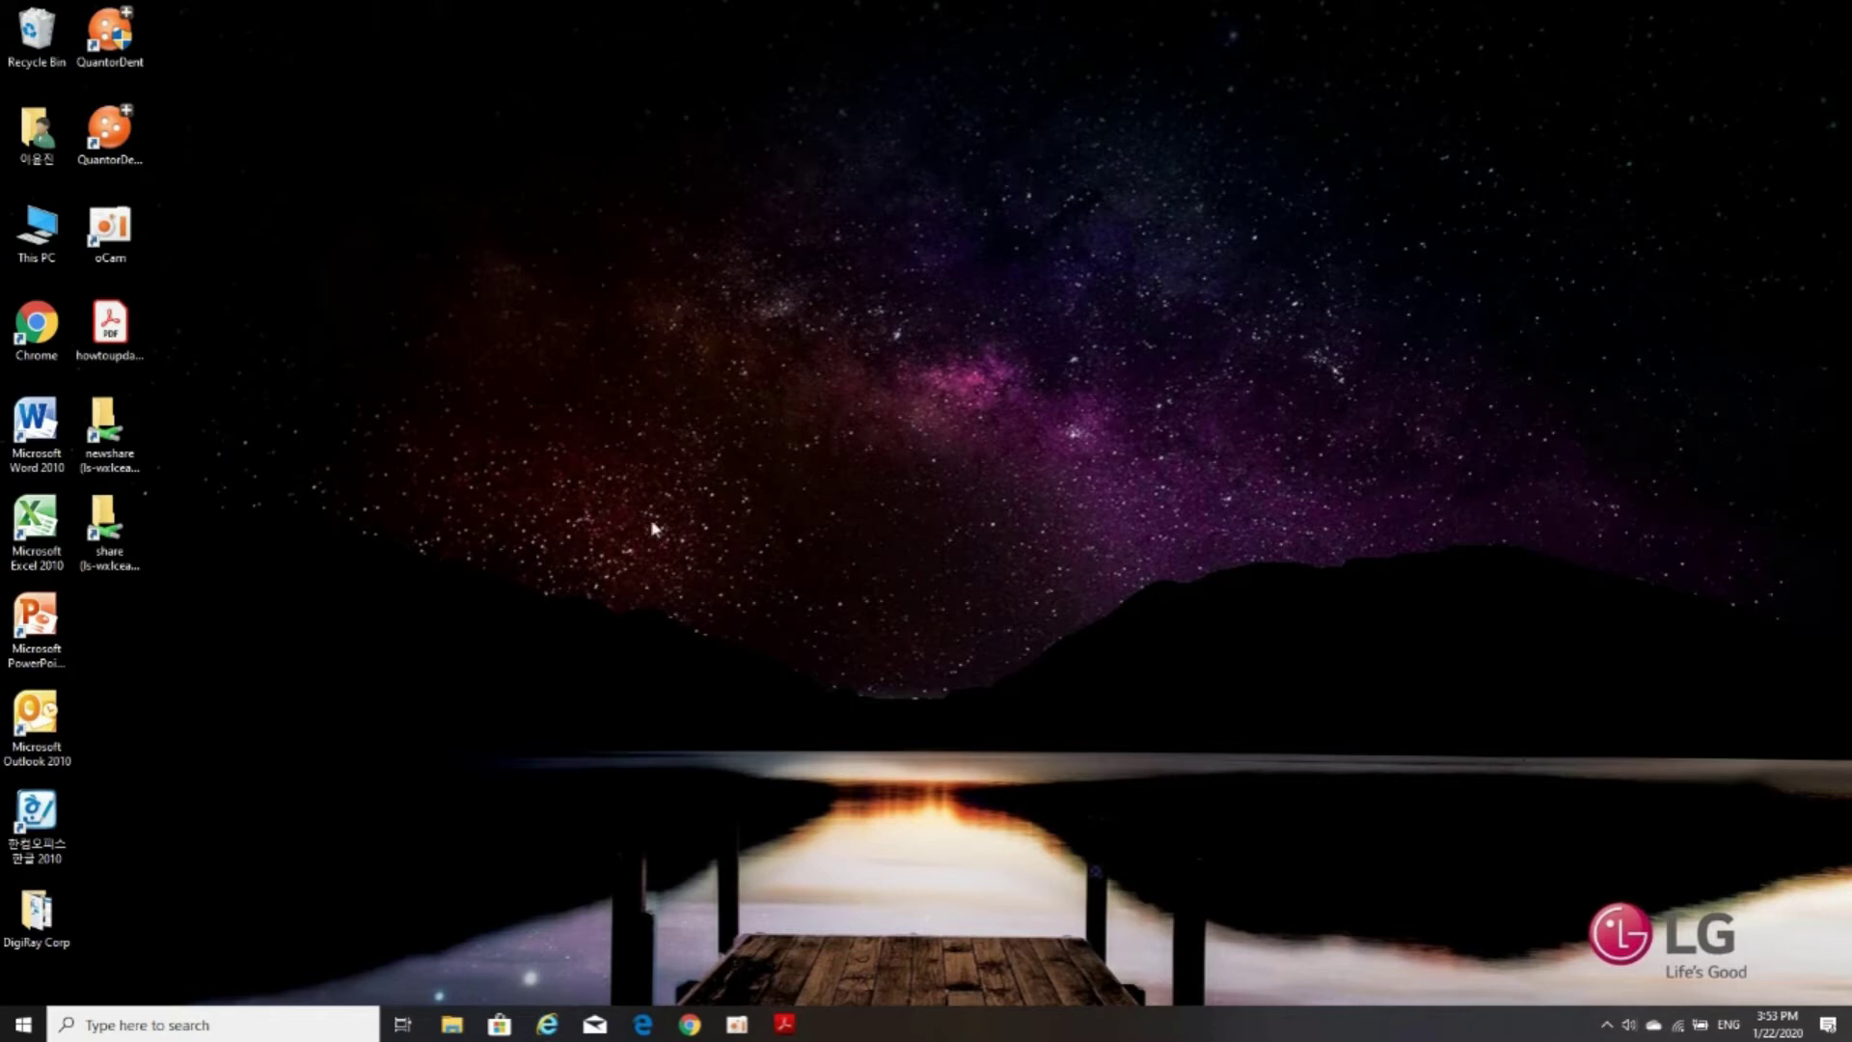
Step: Launch Notepad from the Windows search
click(145, 1023)
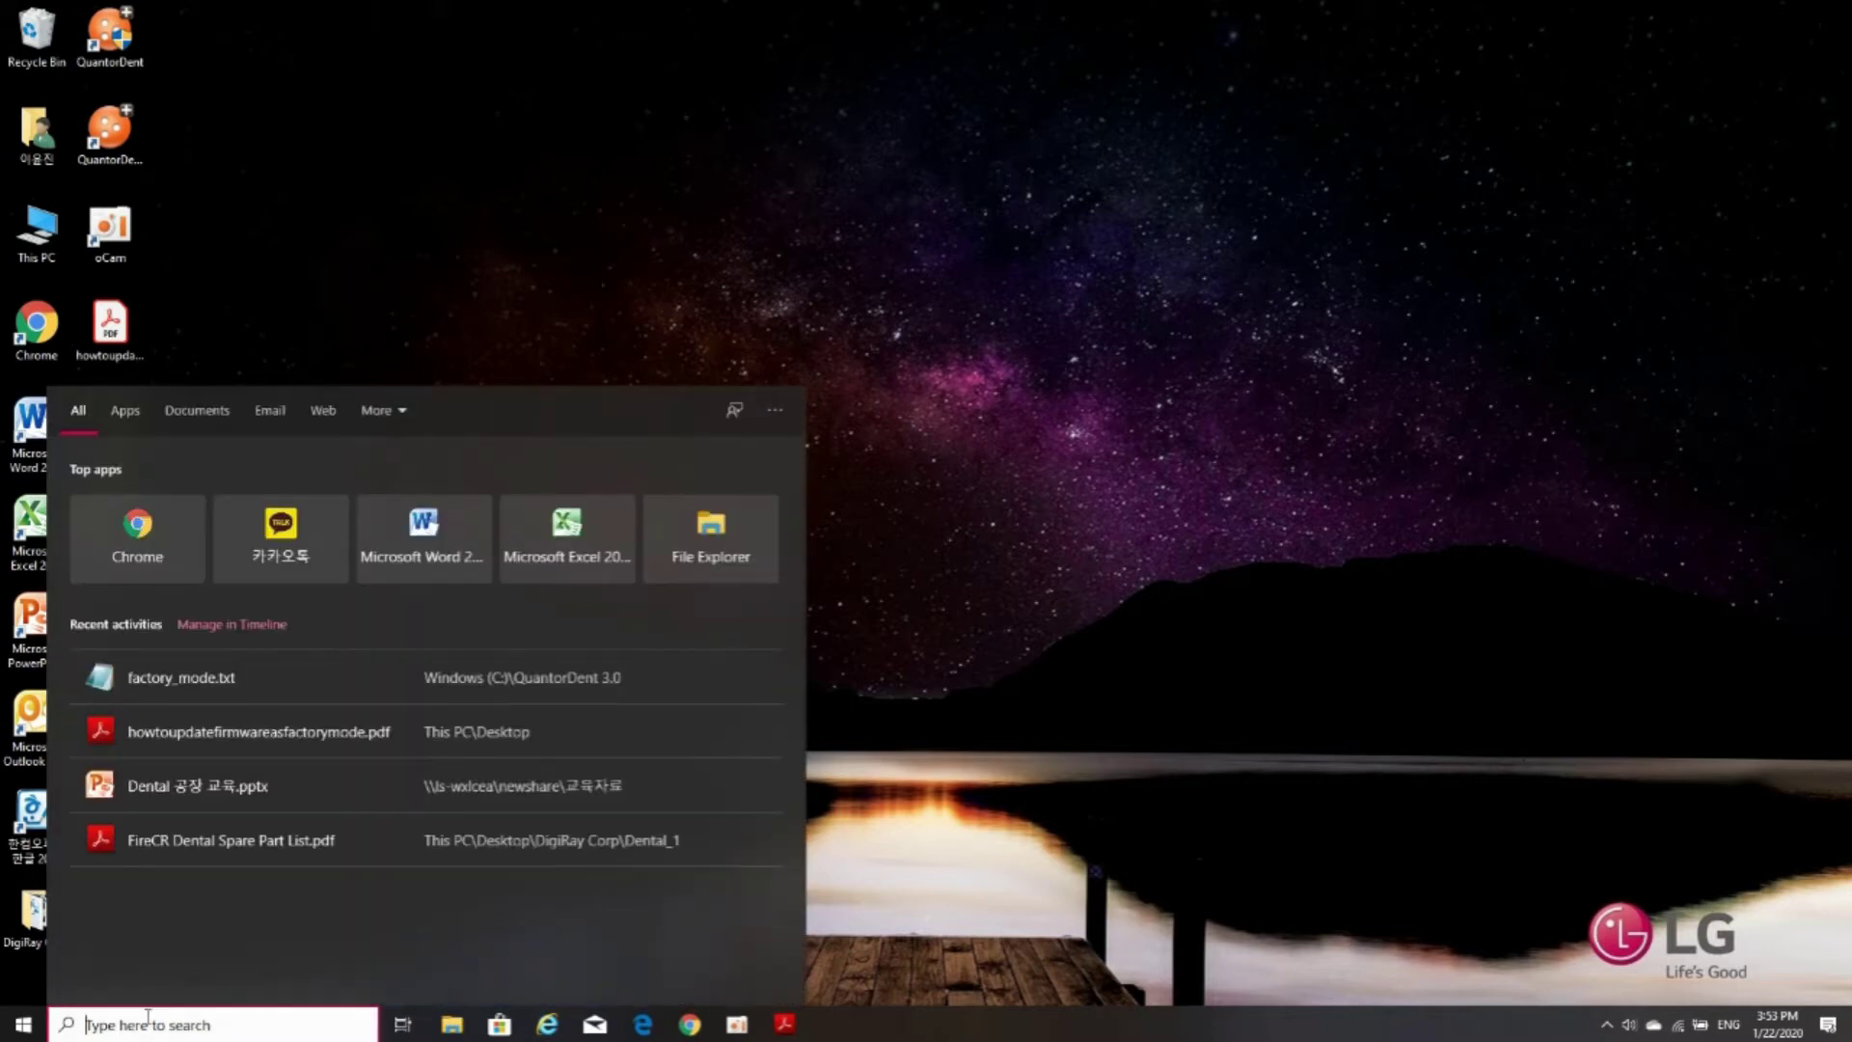
text(n)
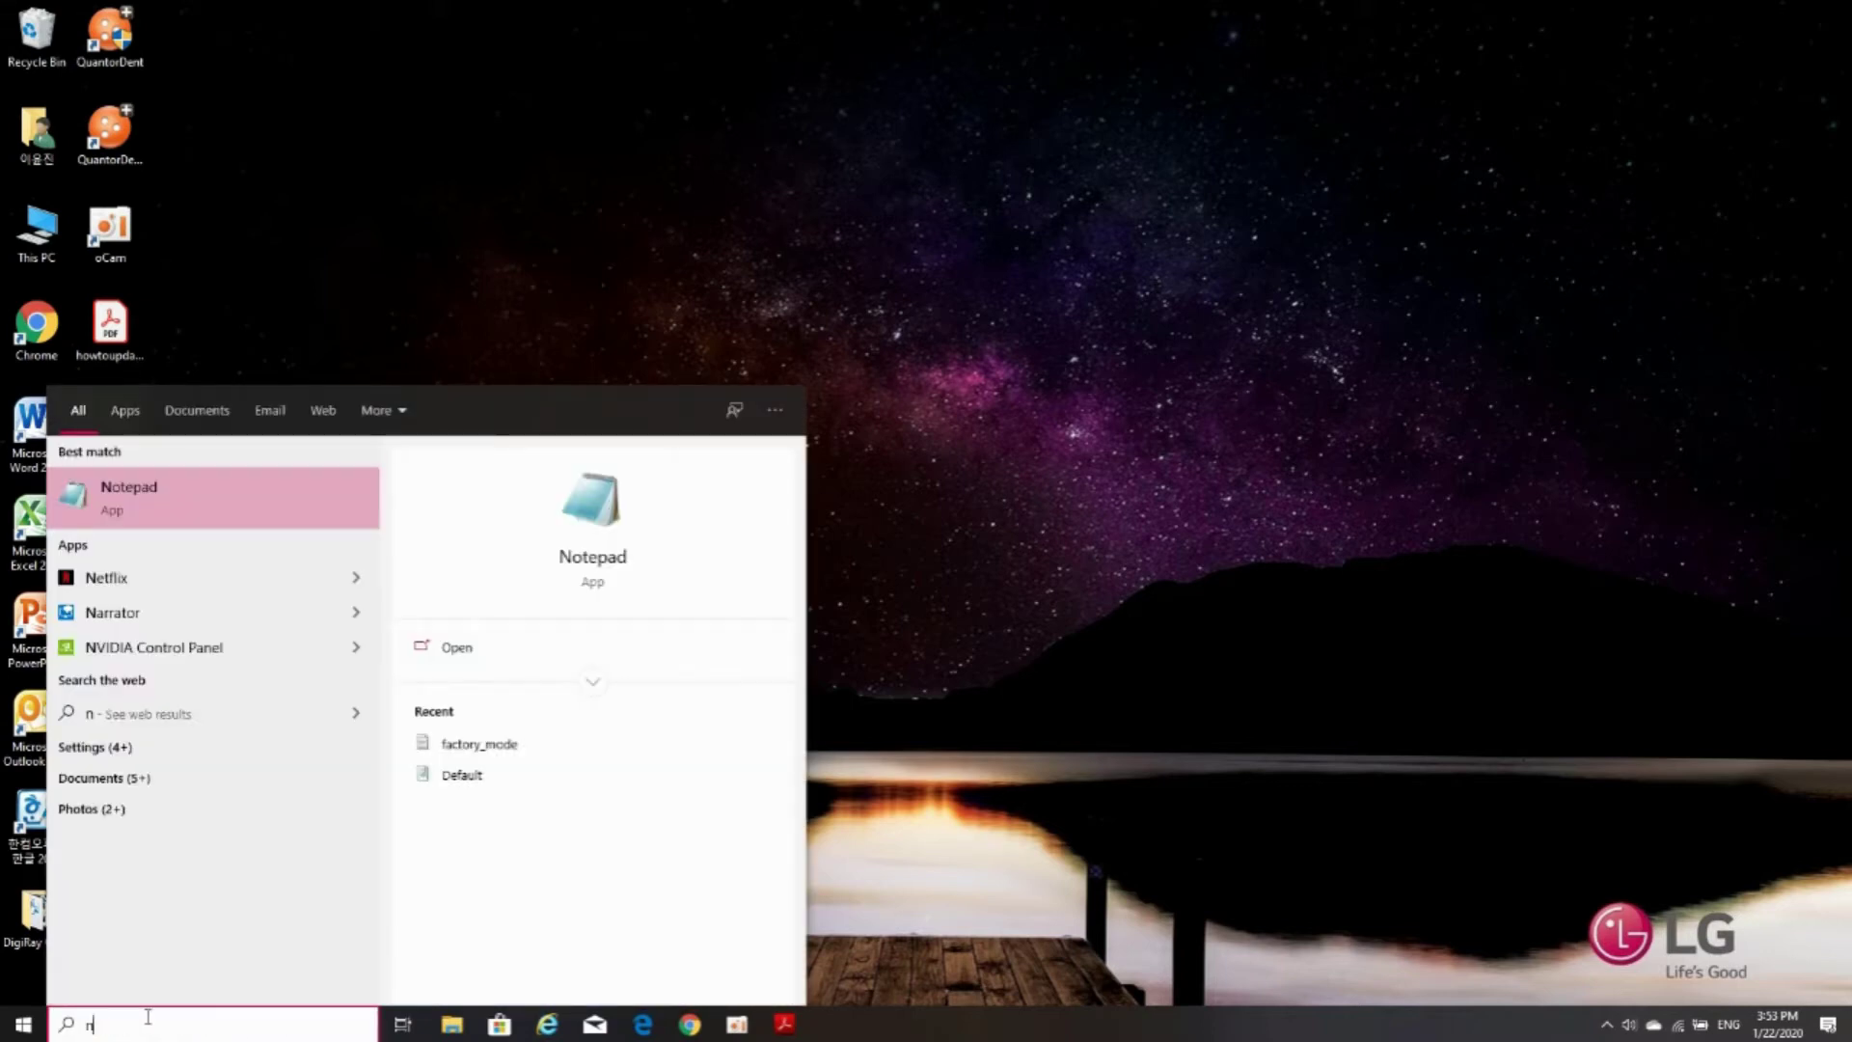
text(otepad)
key(Return)
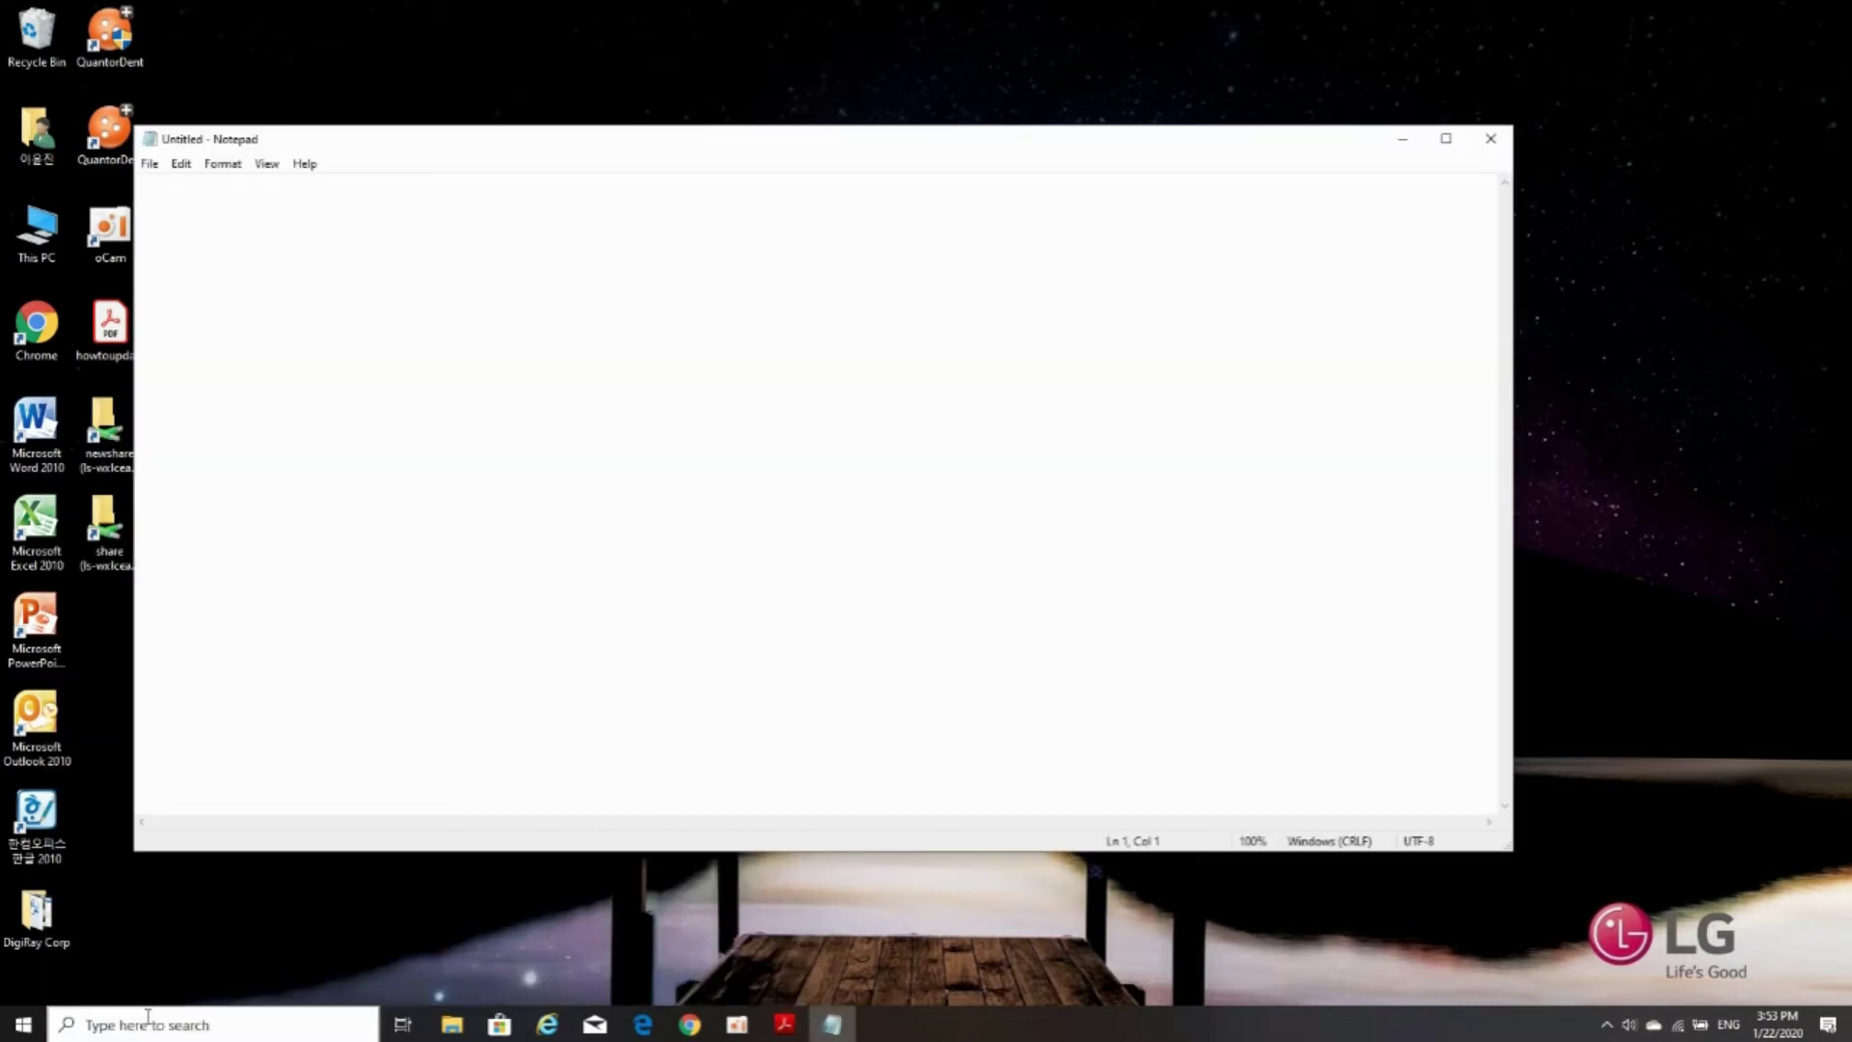
Step: Save the blank note as factory_mode in C:\QuantorDent 3.0, replacing the existing file
click(150, 164)
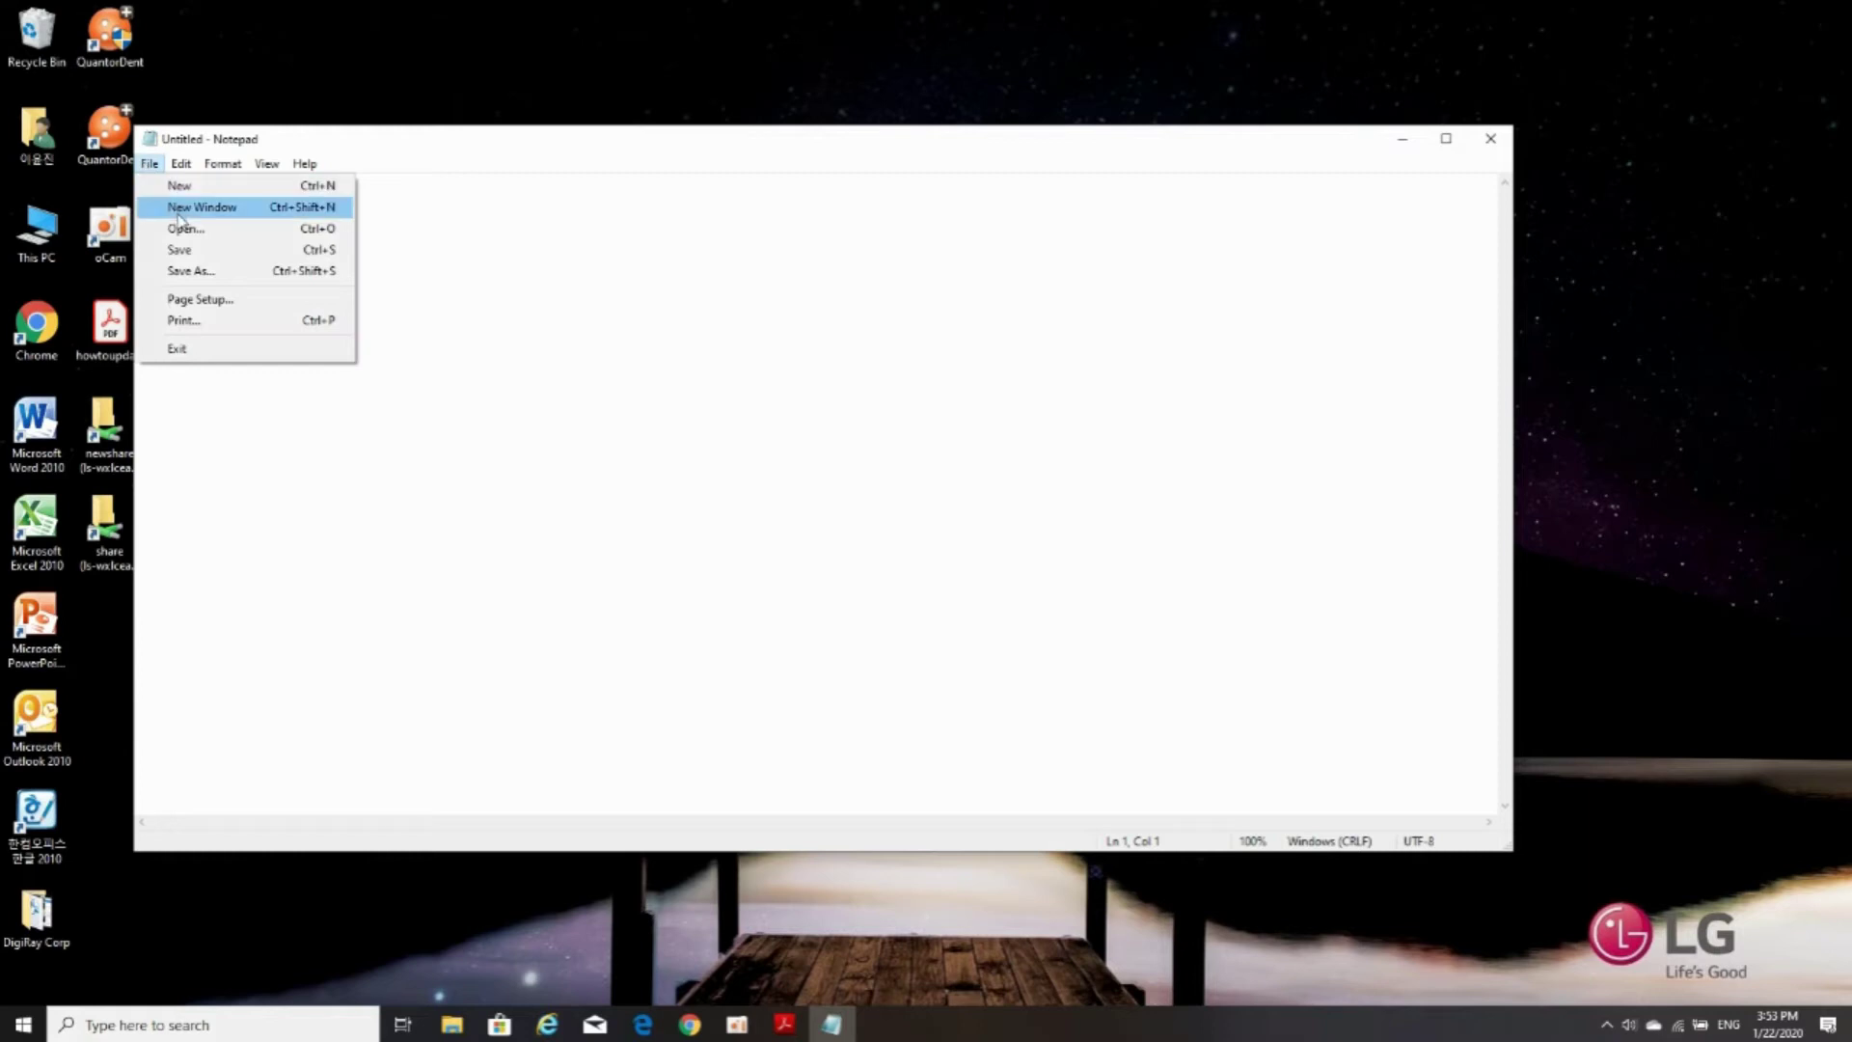
click(190, 273)
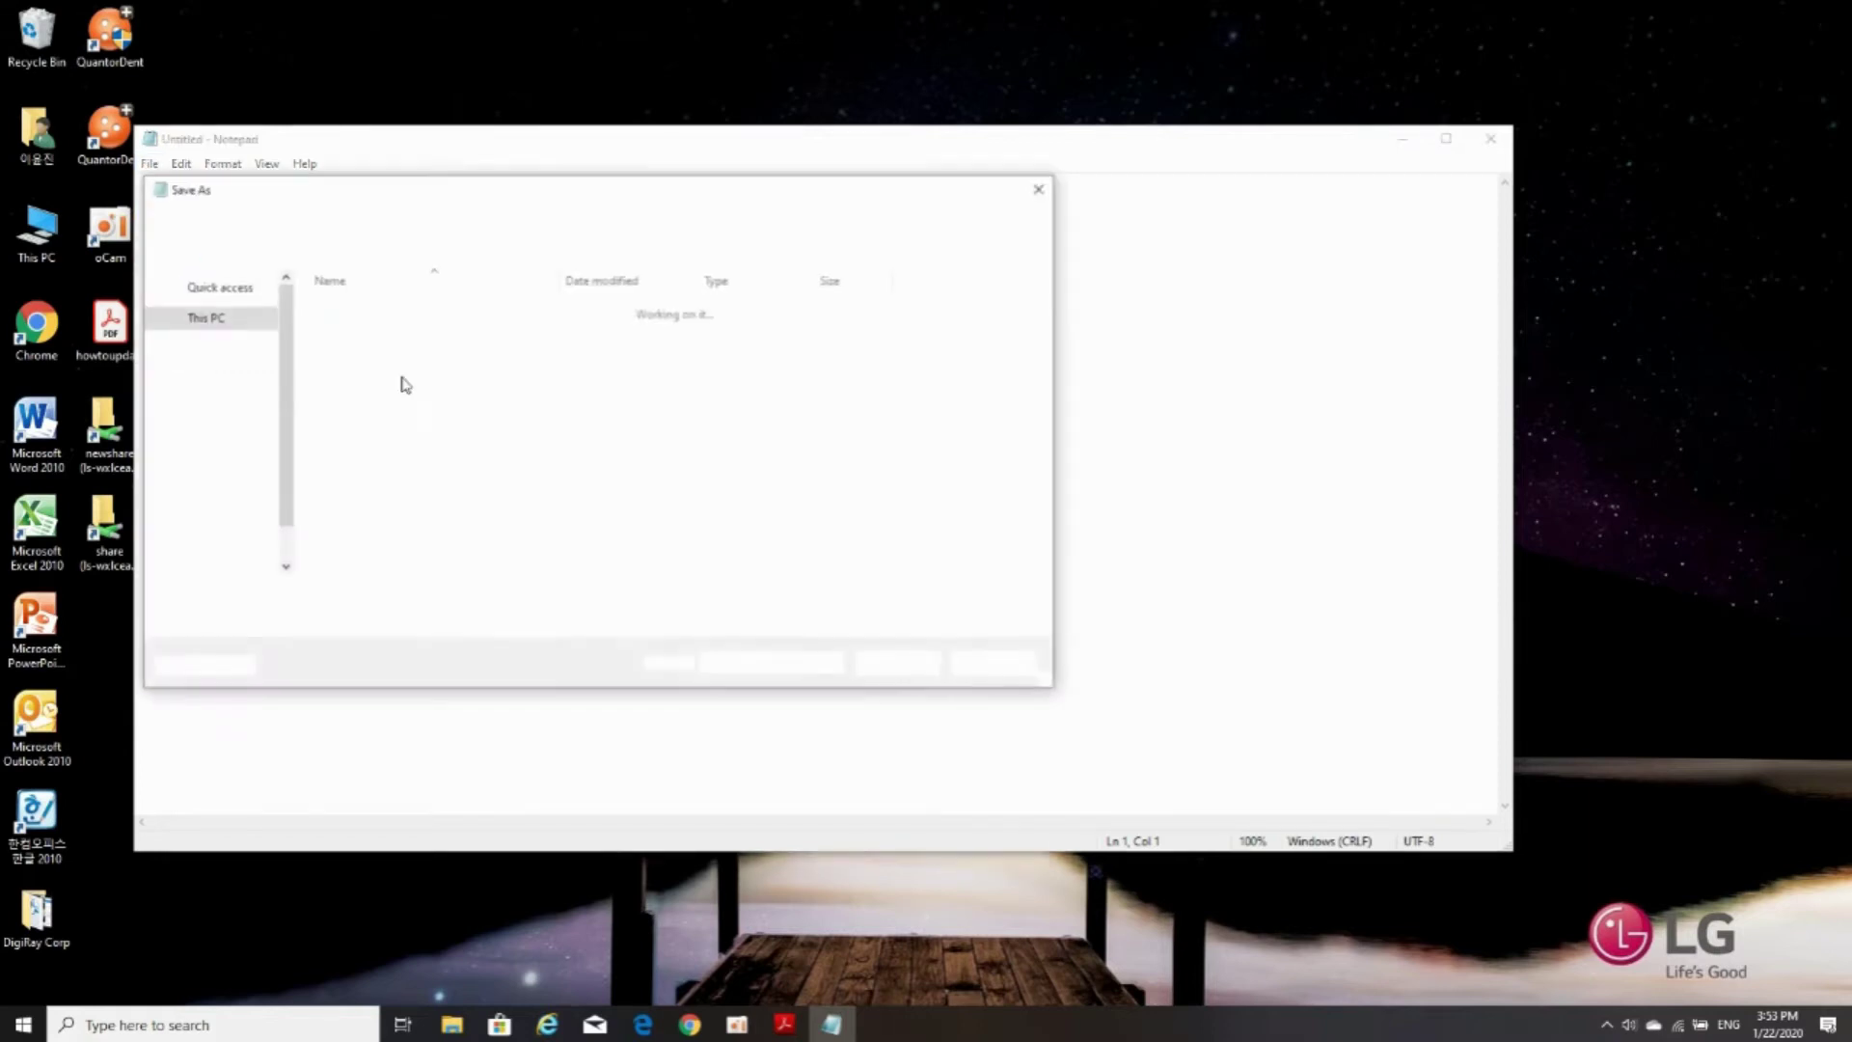
text(fa)
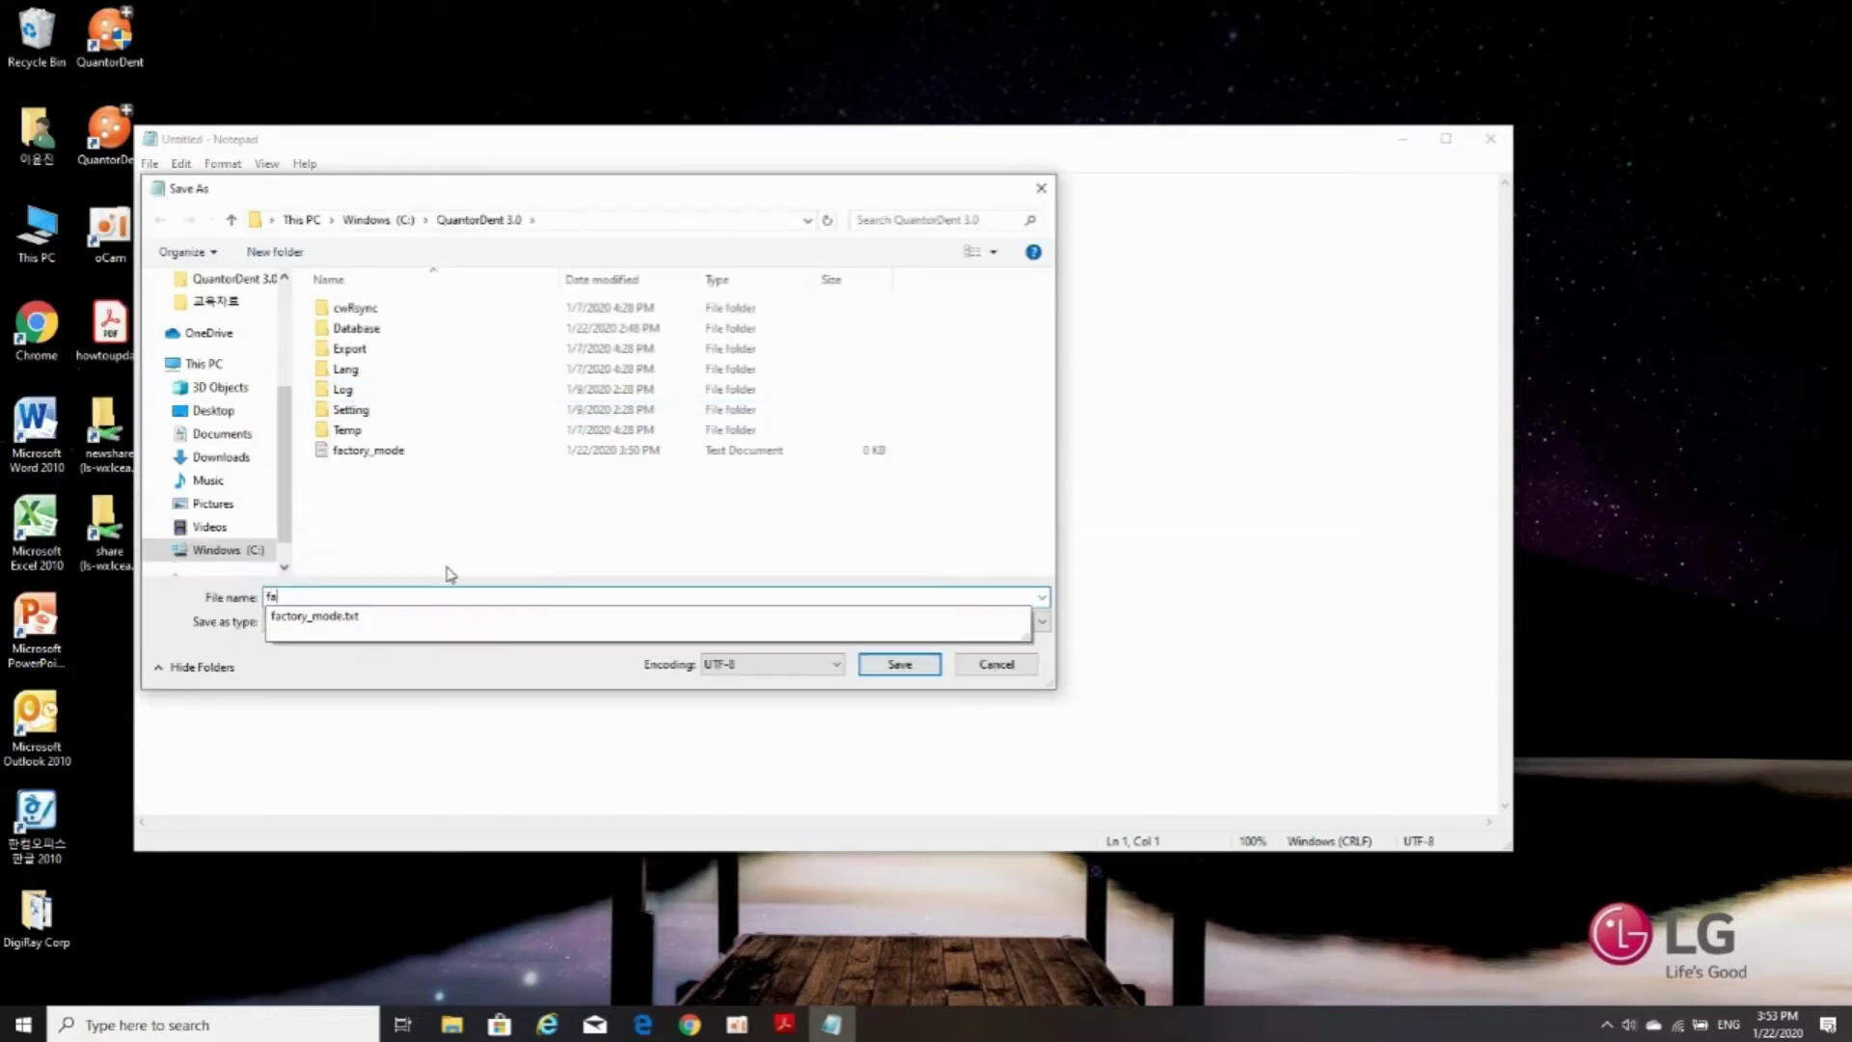
text(ctory_mode)
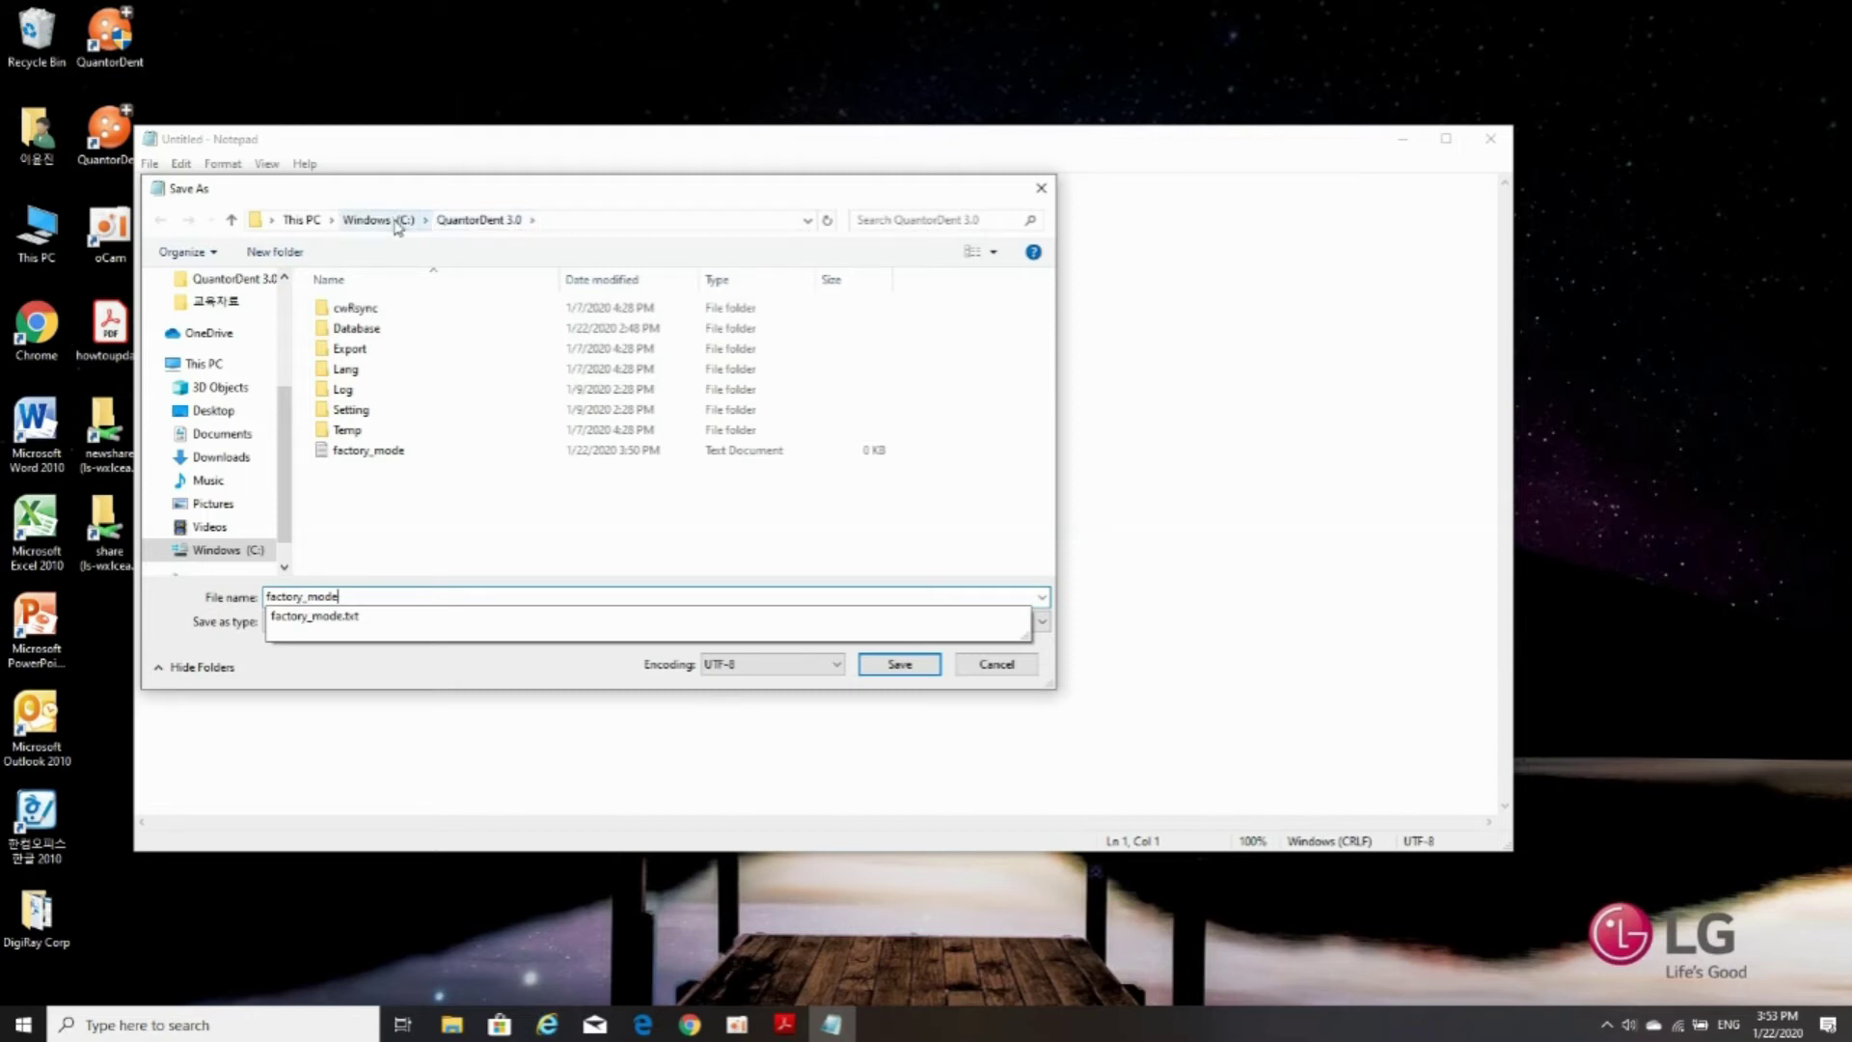
click(889, 666)
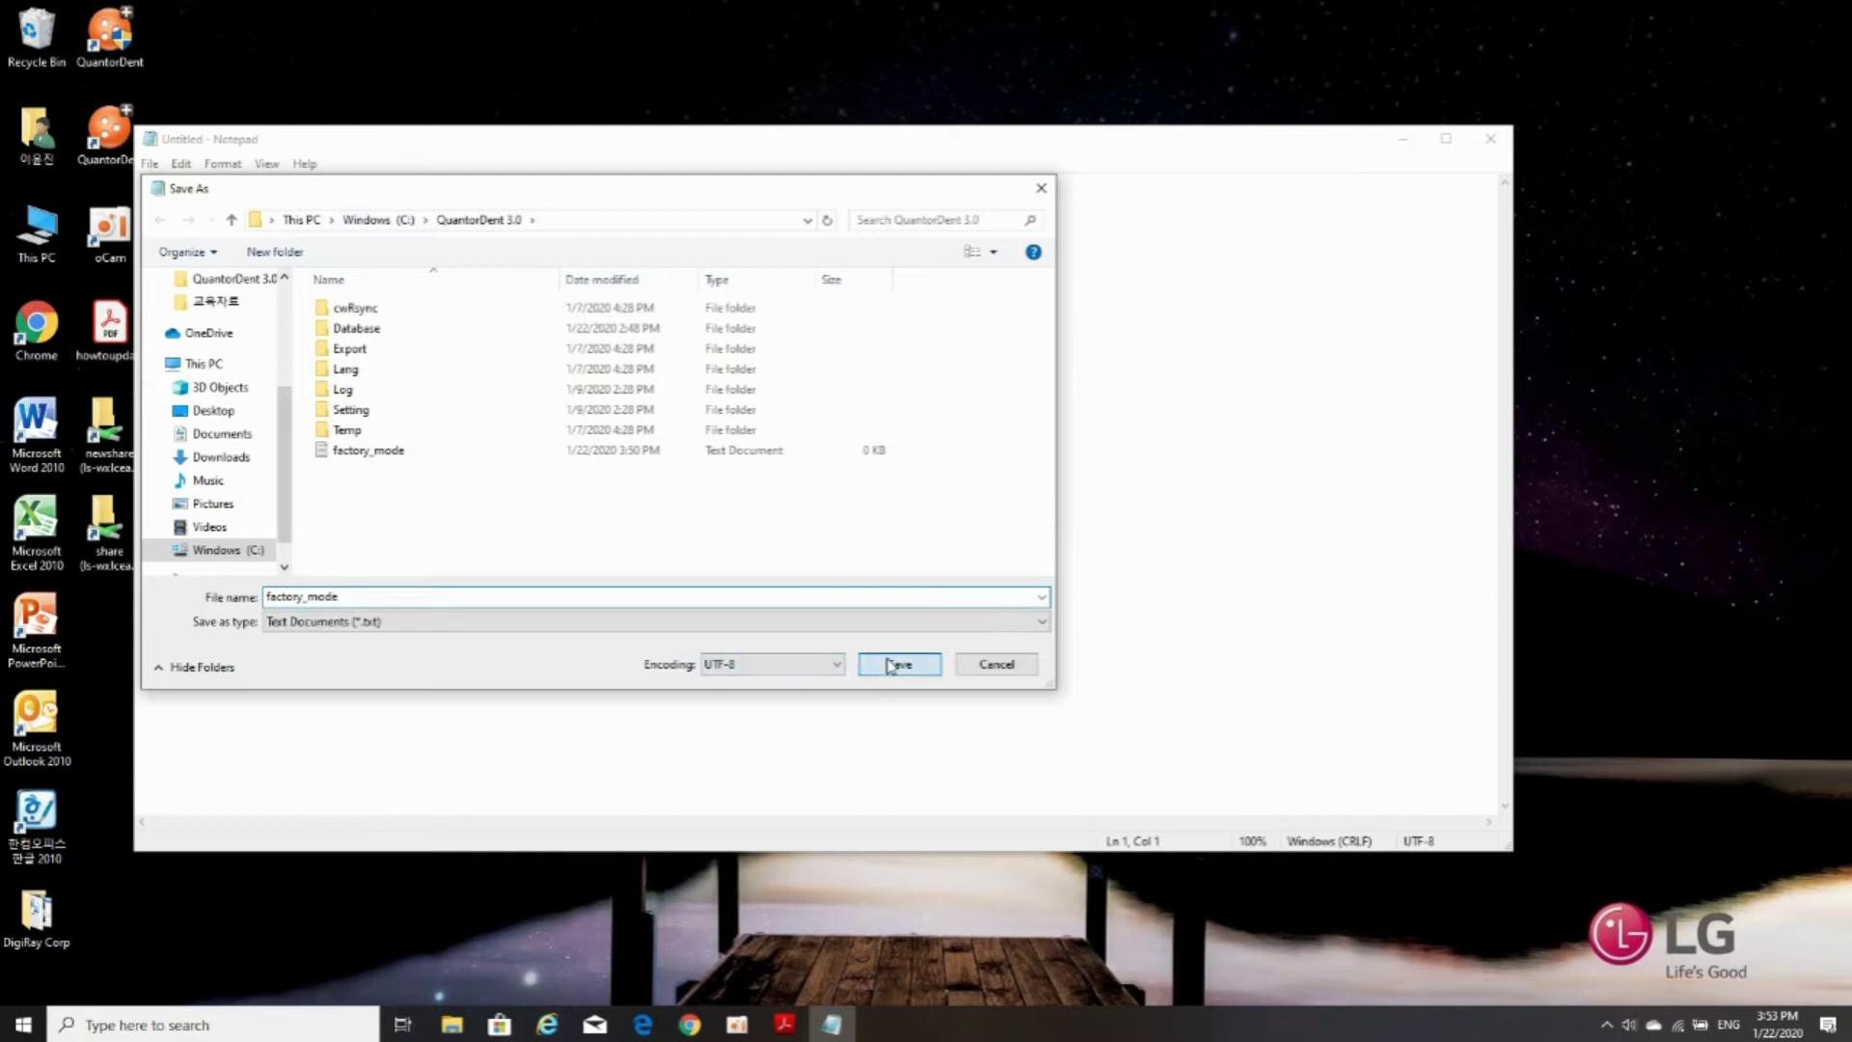
click(973, 510)
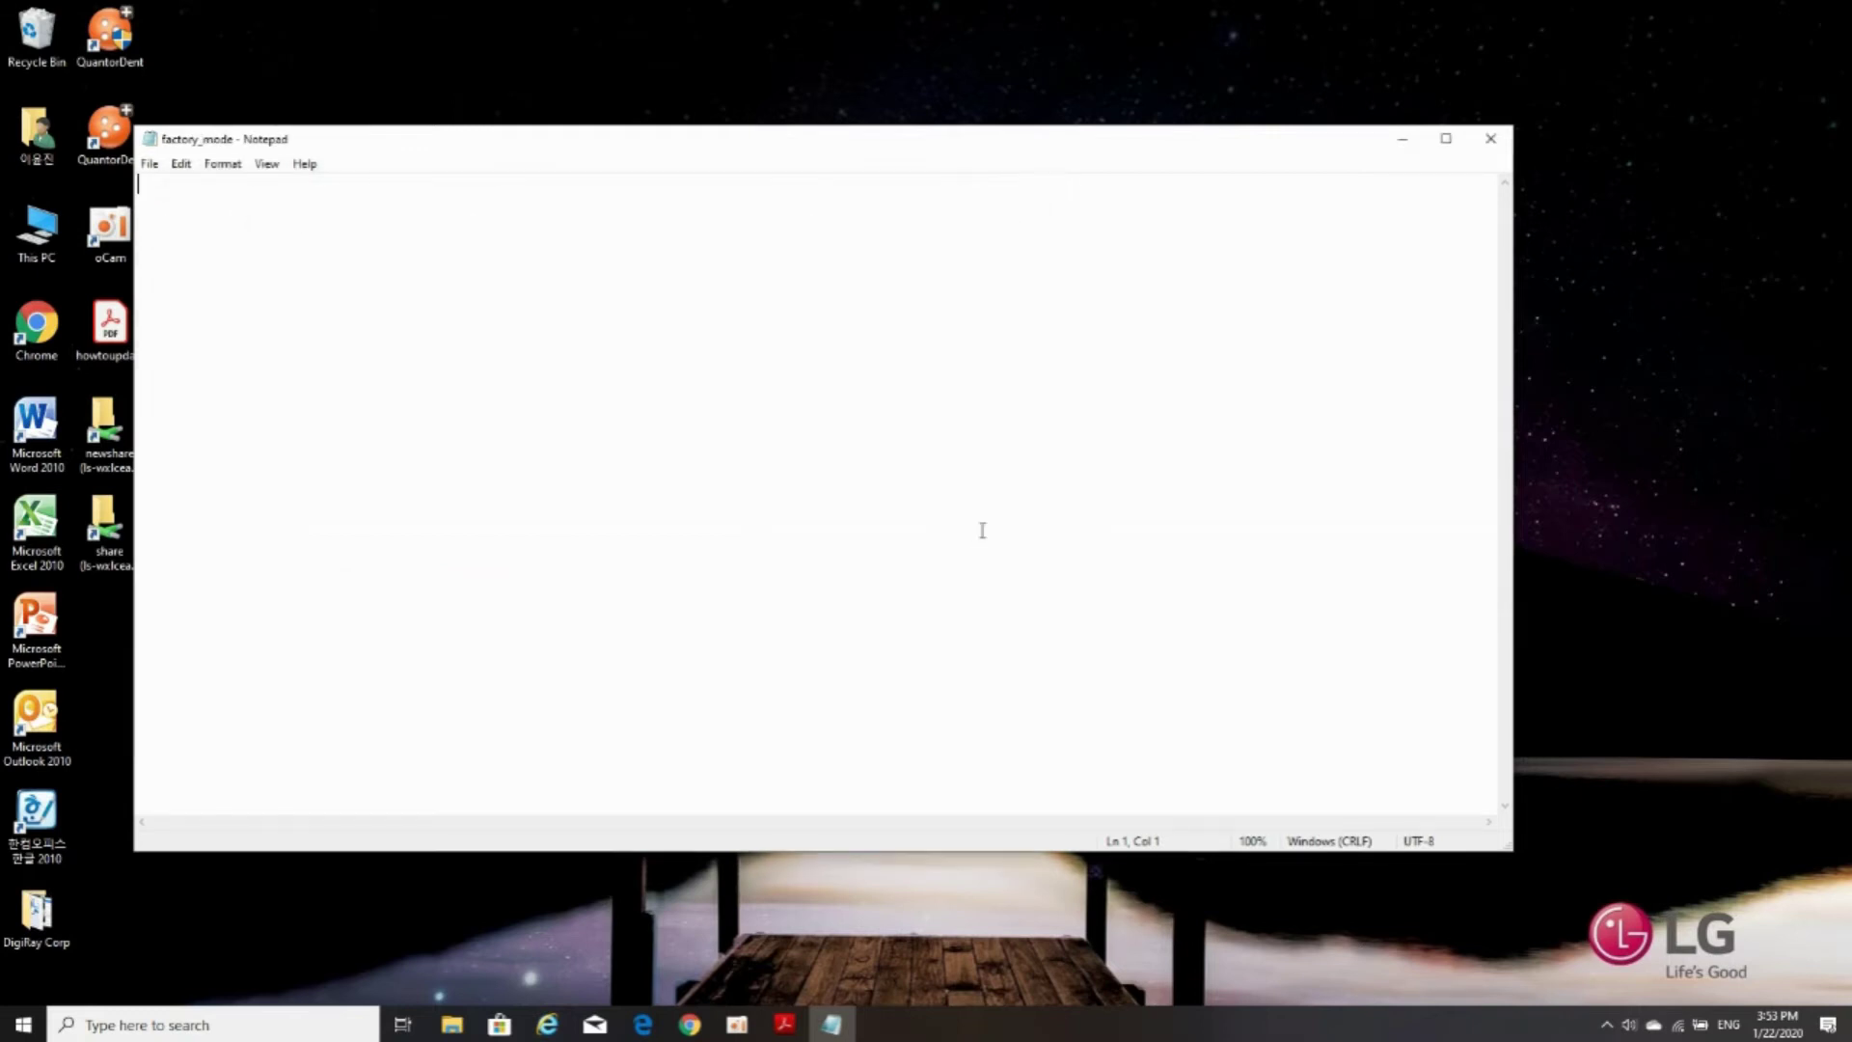
Step: Open the QuantorDent 3.0 folder on Windows (C:) in File Explorer
click(465, 1030)
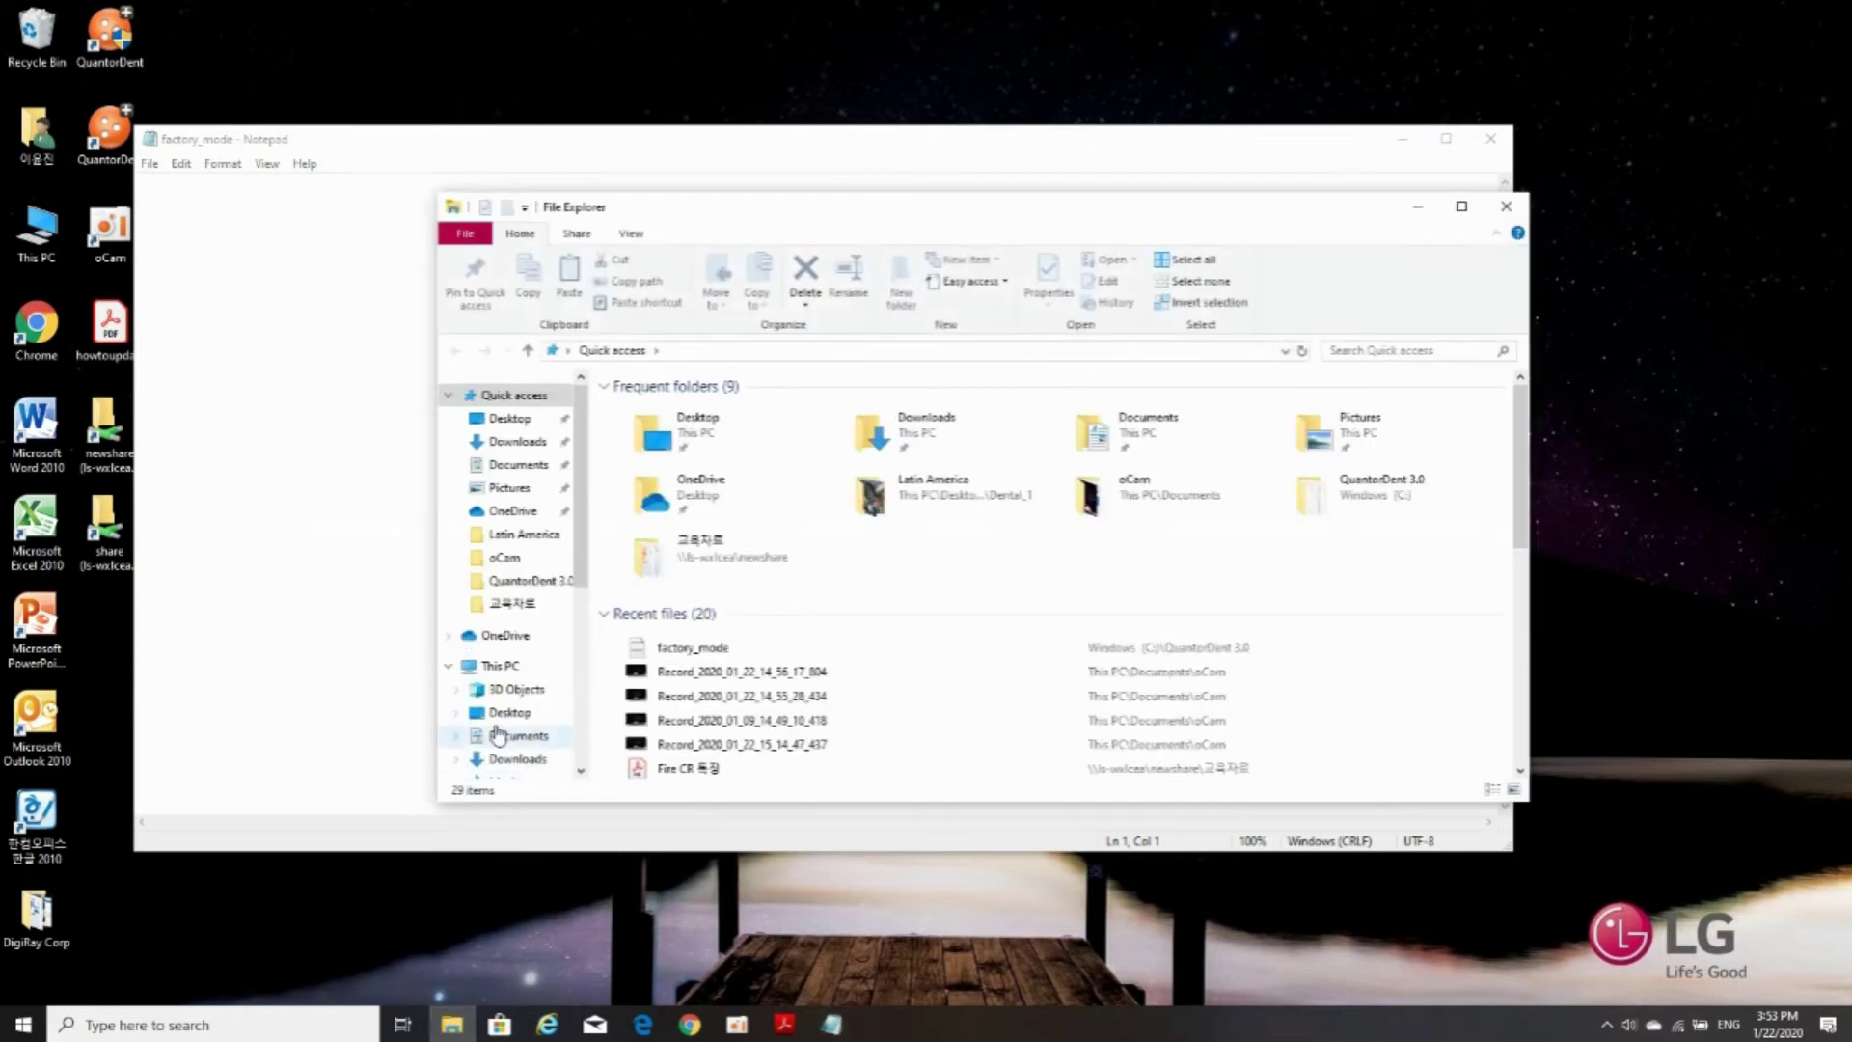
scroll(534, 655, down, 1)
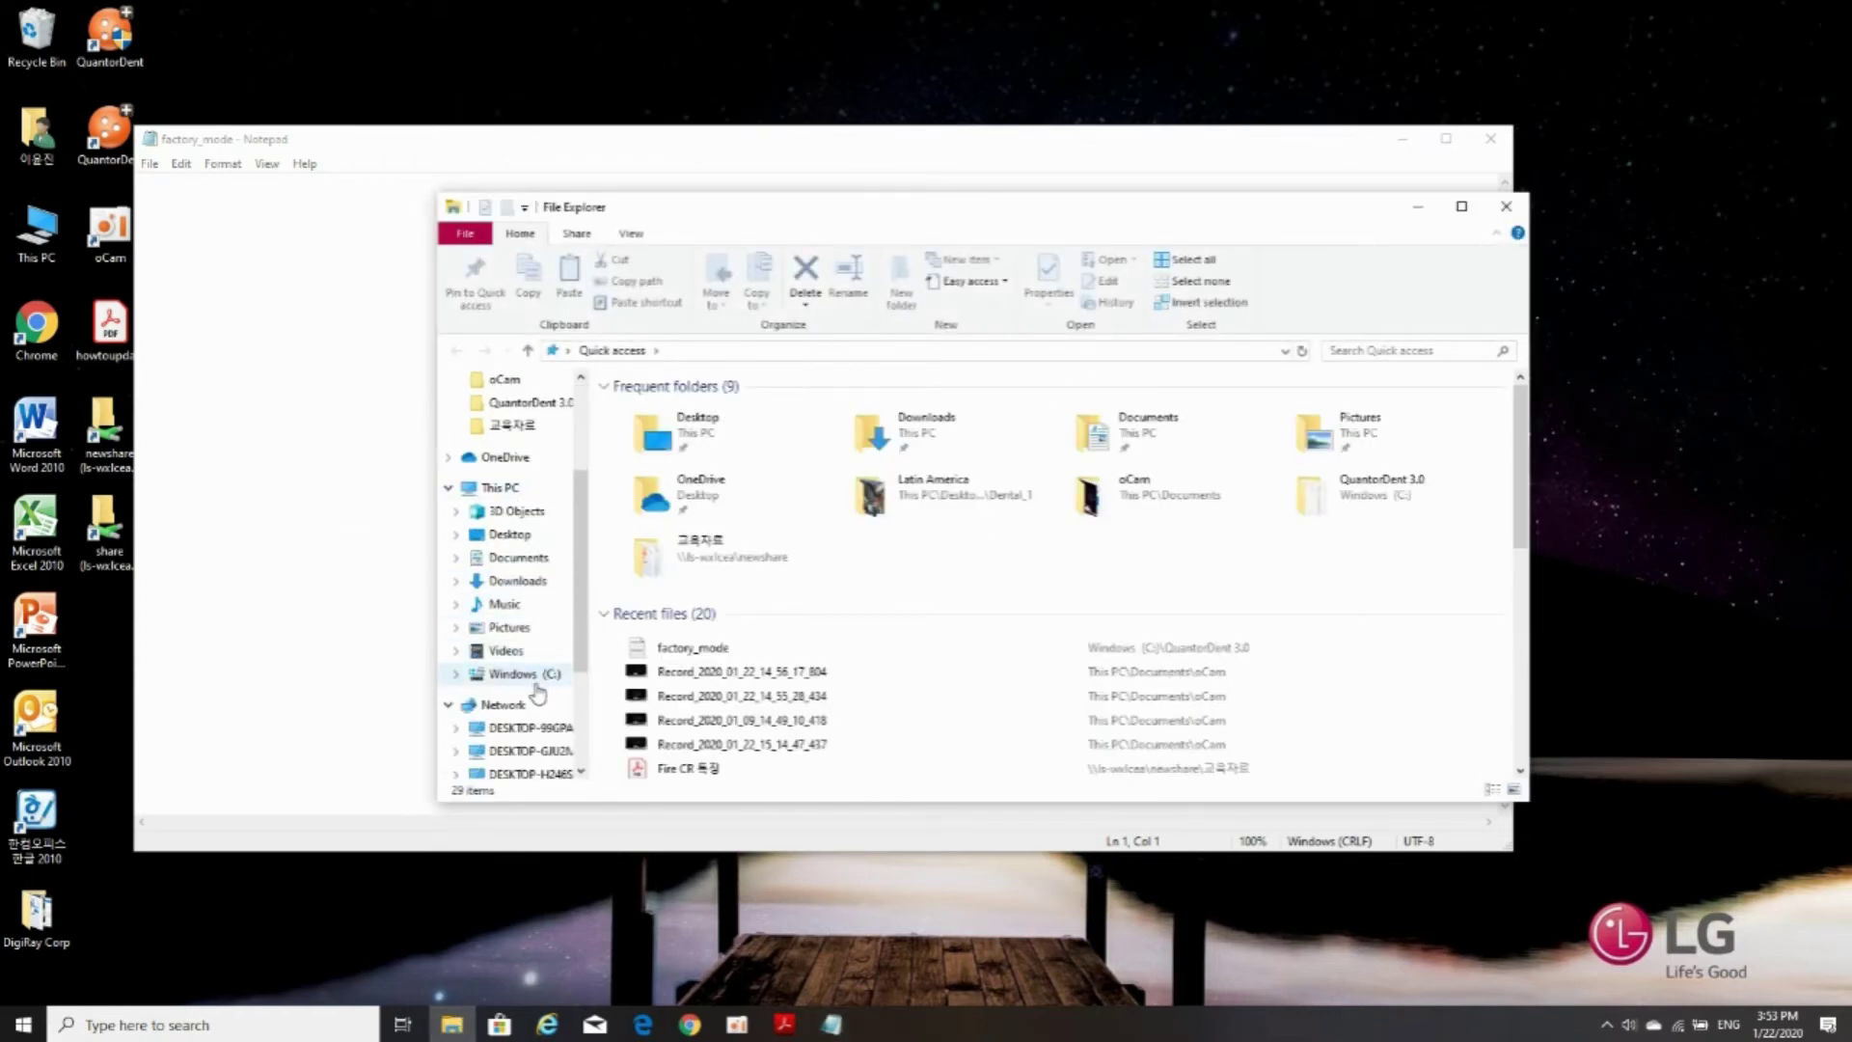
click(532, 677)
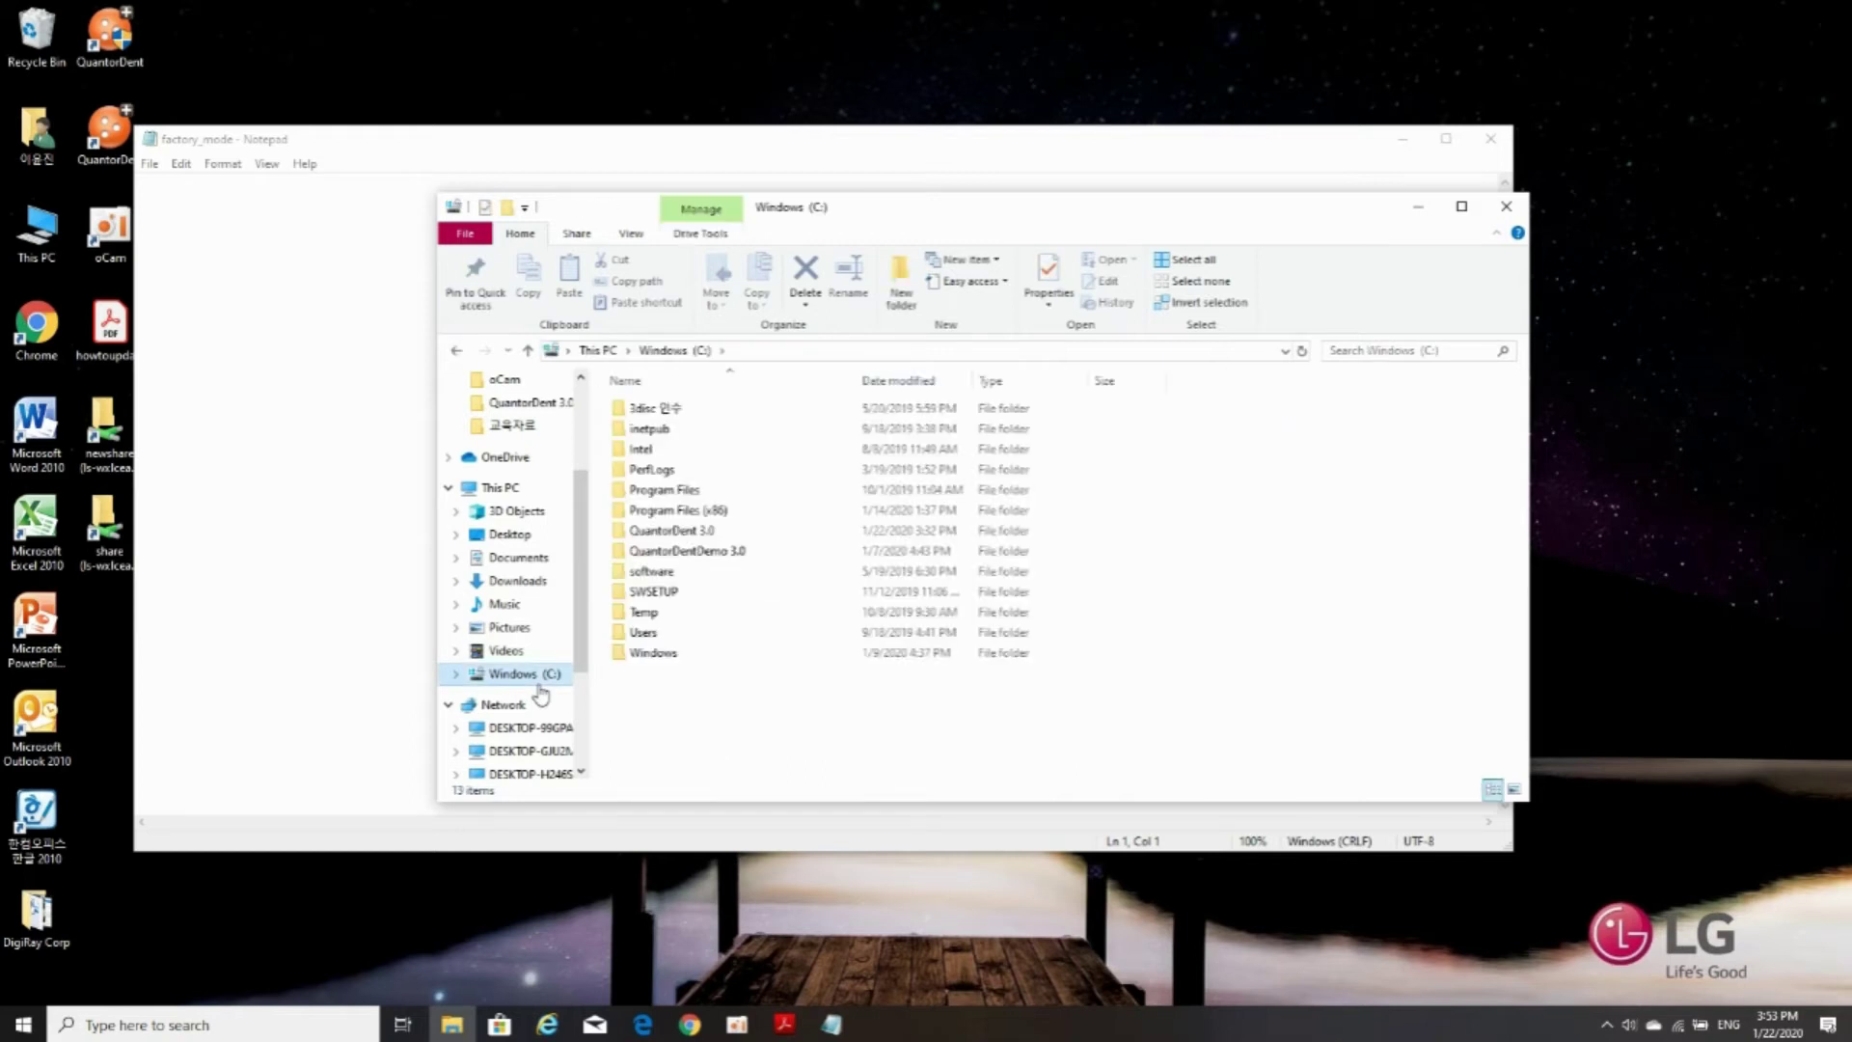
double_click(682, 534)
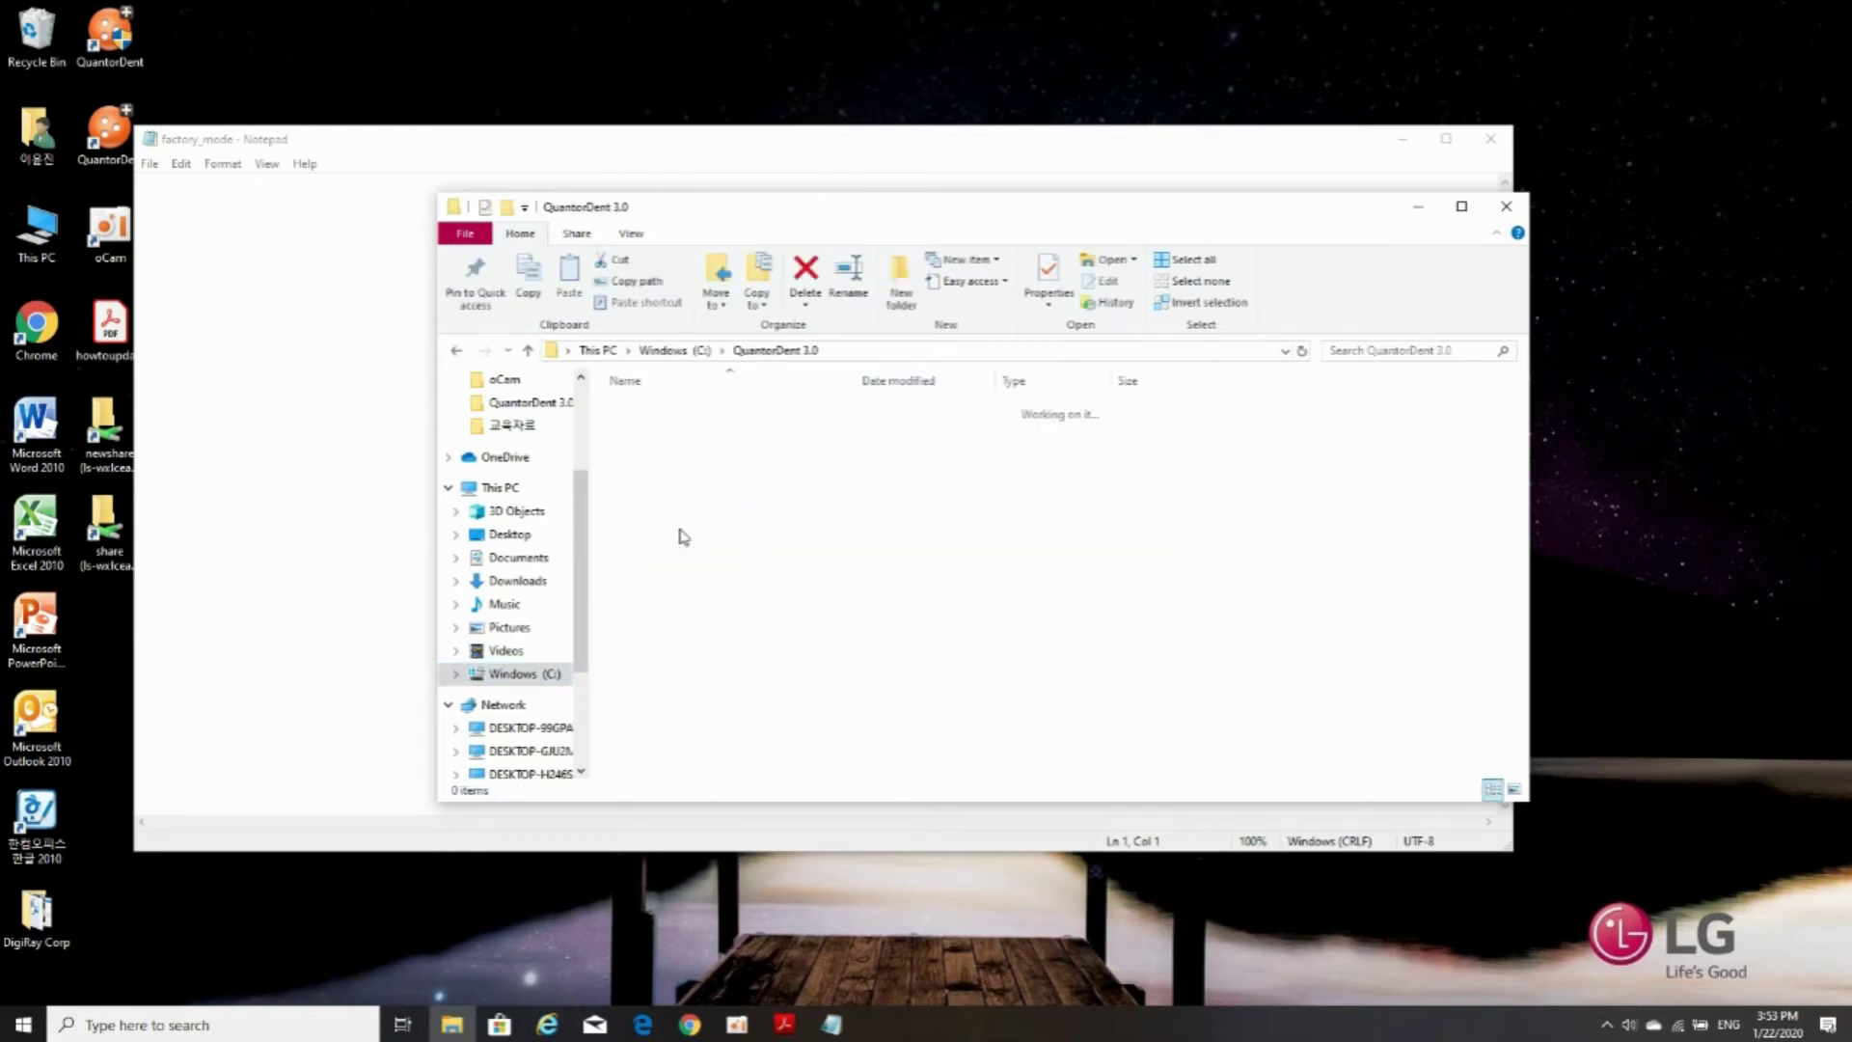
Step: Check the factory_mode file, then bring up the options for DentalCR_SystemUpdater_1.1.2
scroll(684, 618, down, 5)
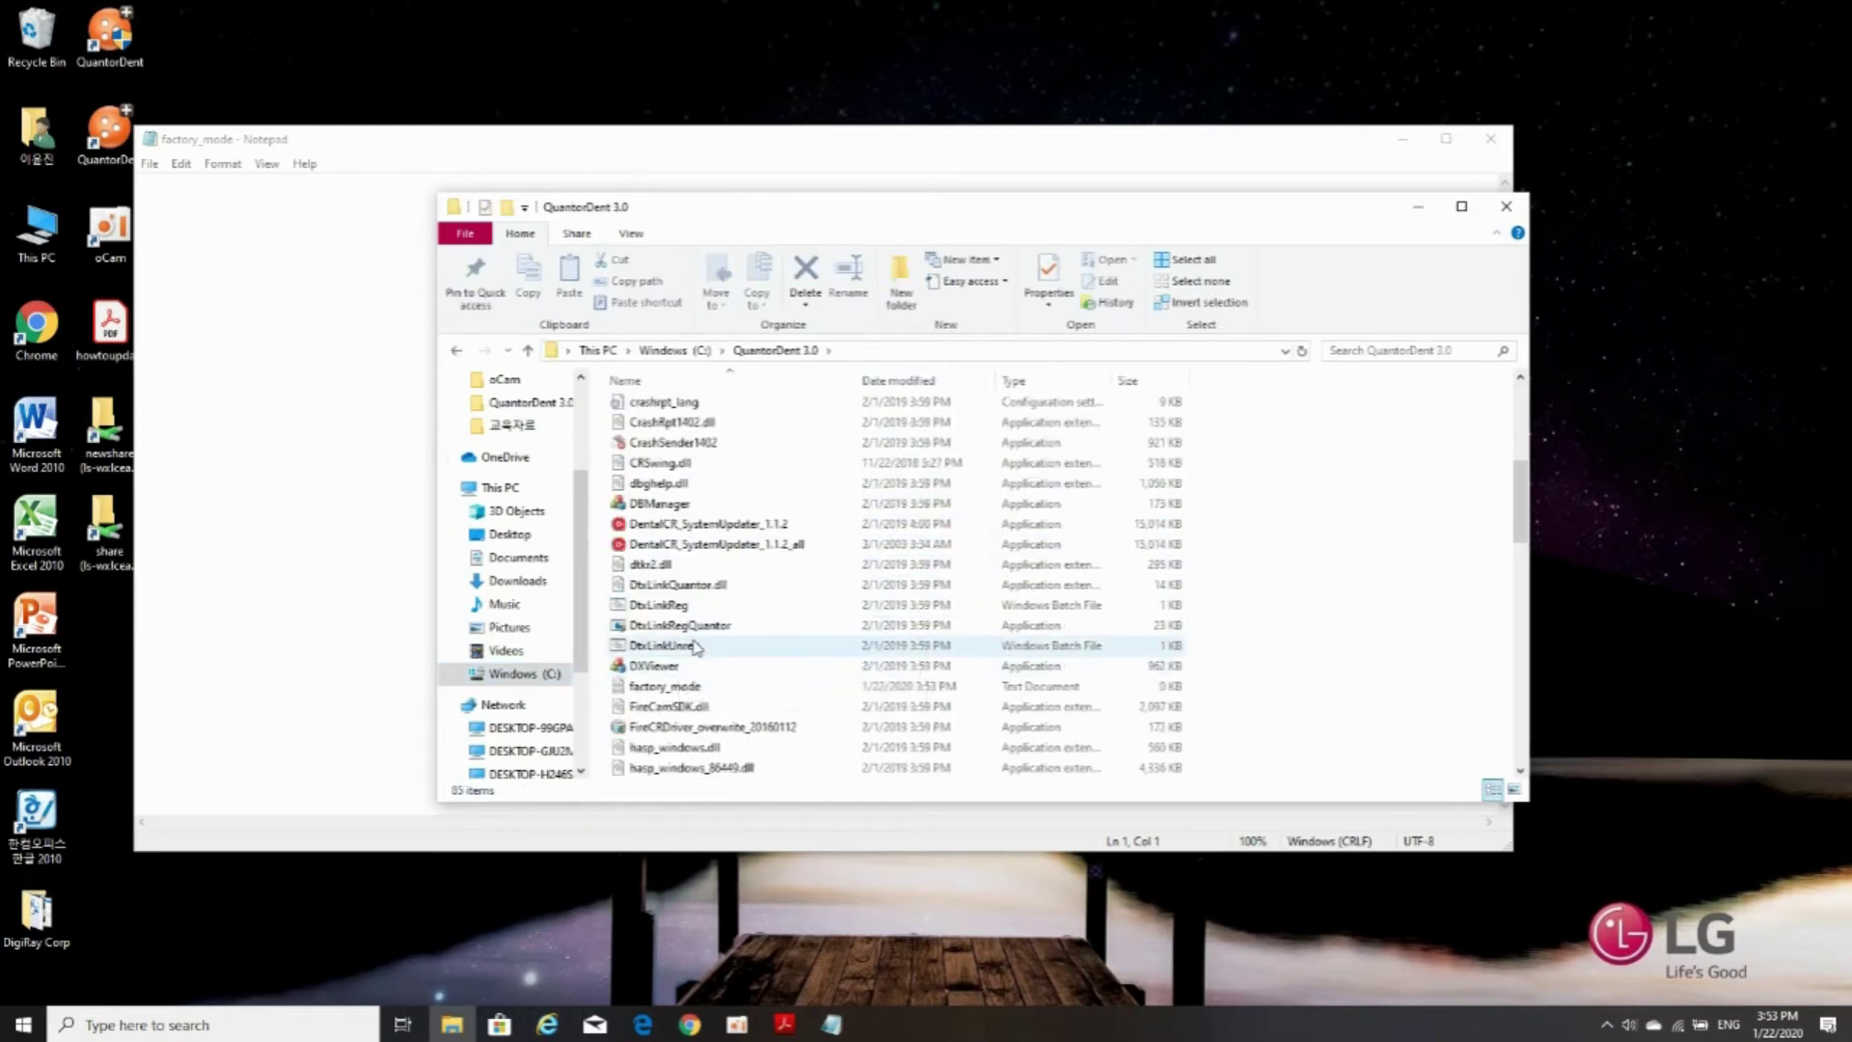
scroll(695, 637, down, 2)
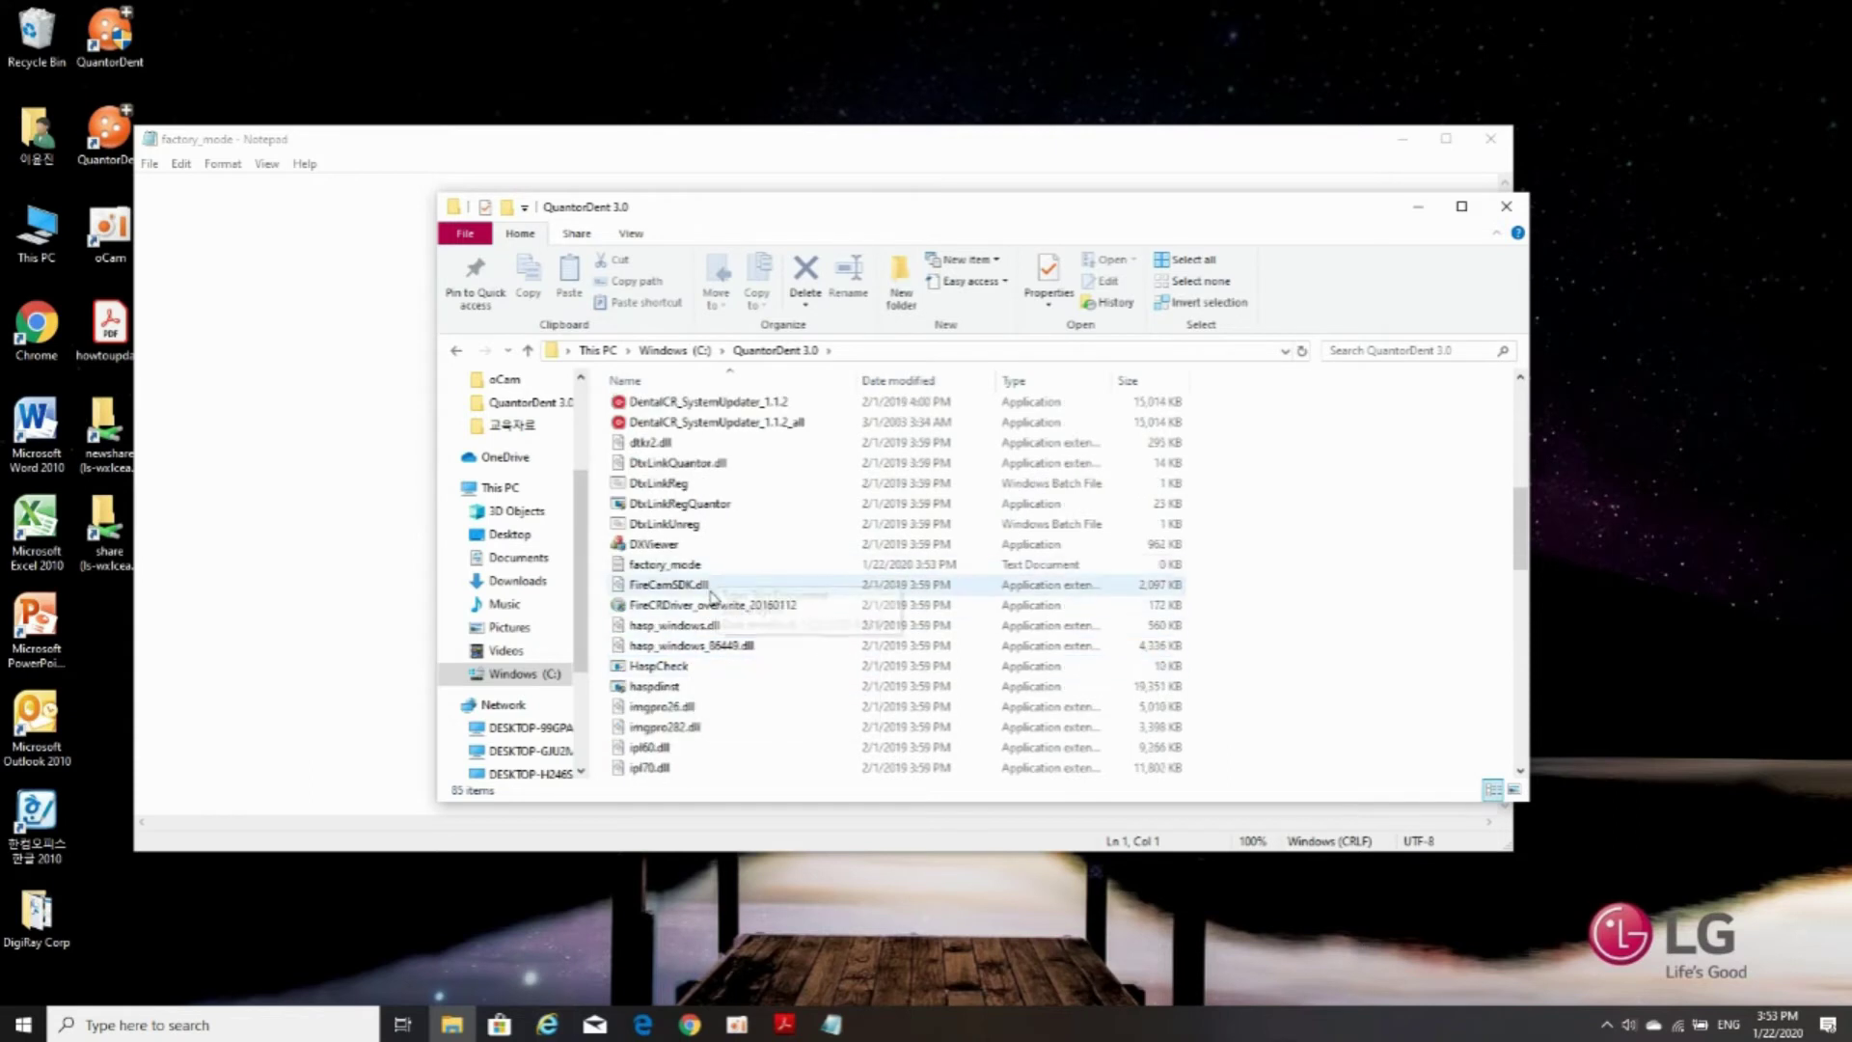
click(714, 570)
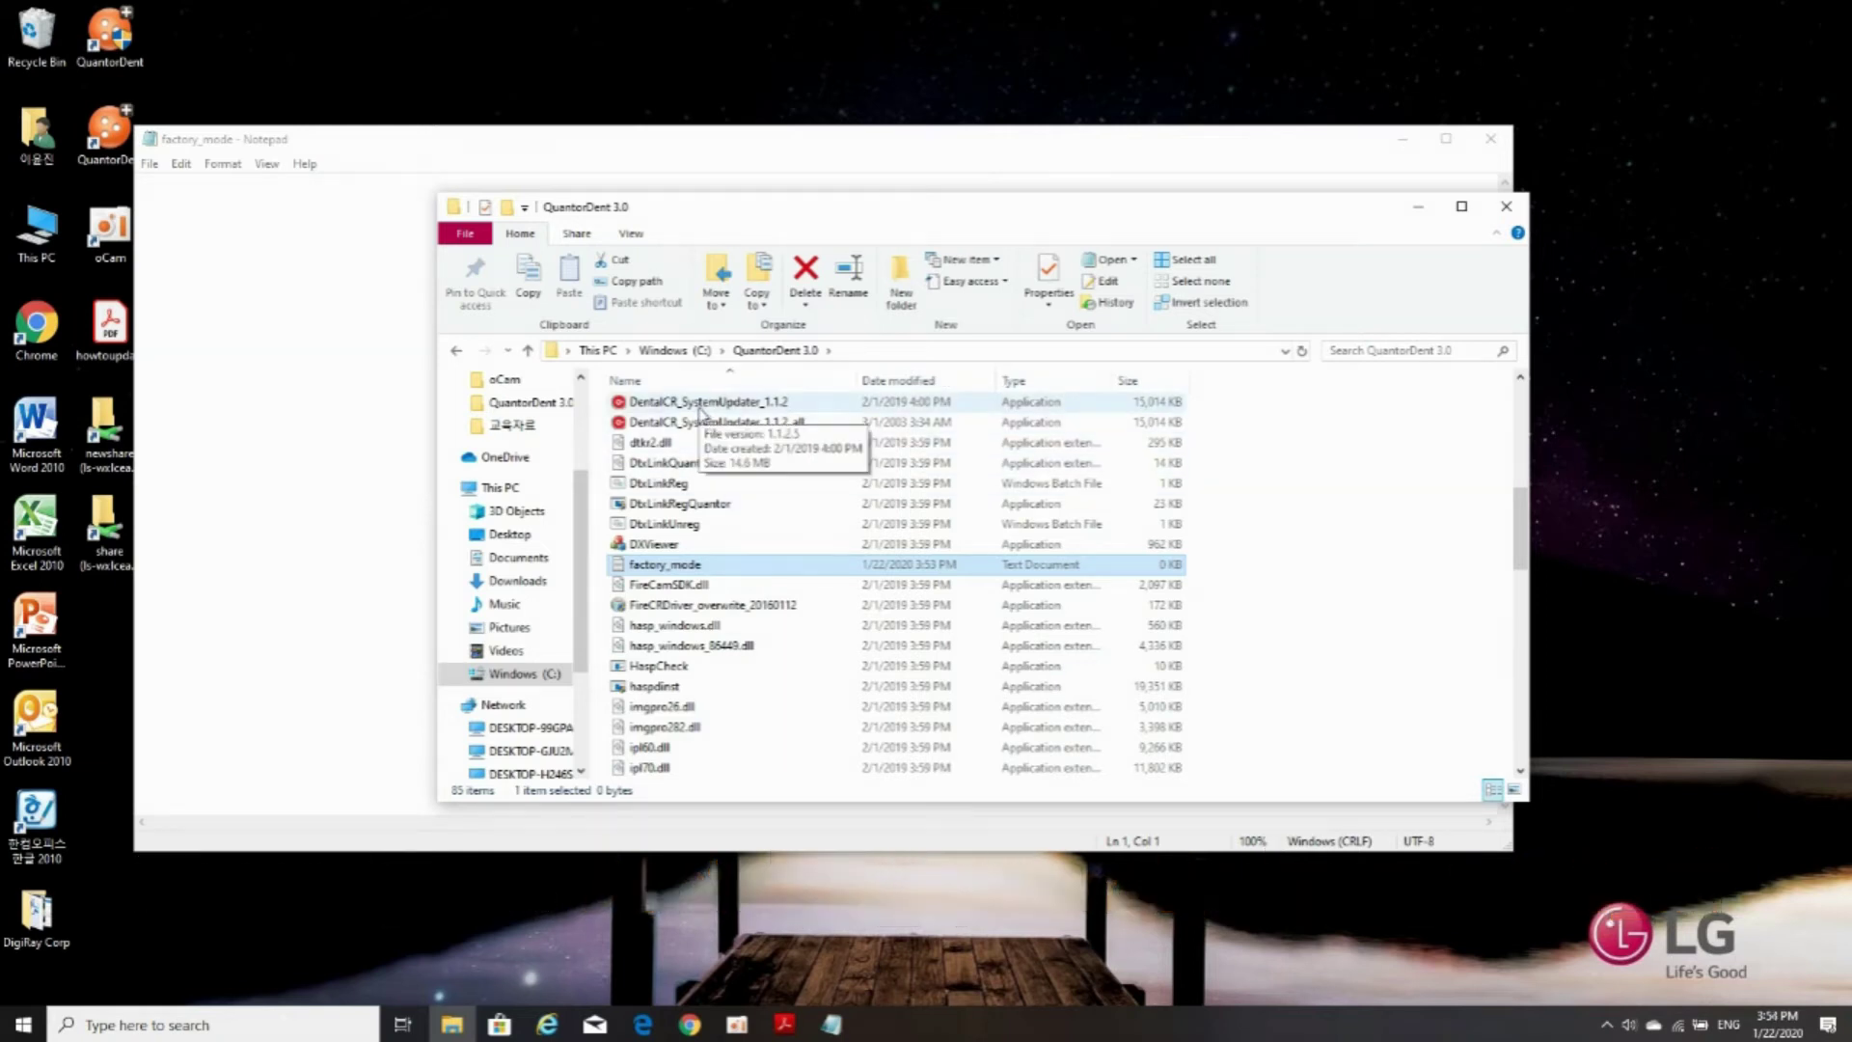
click(700, 405)
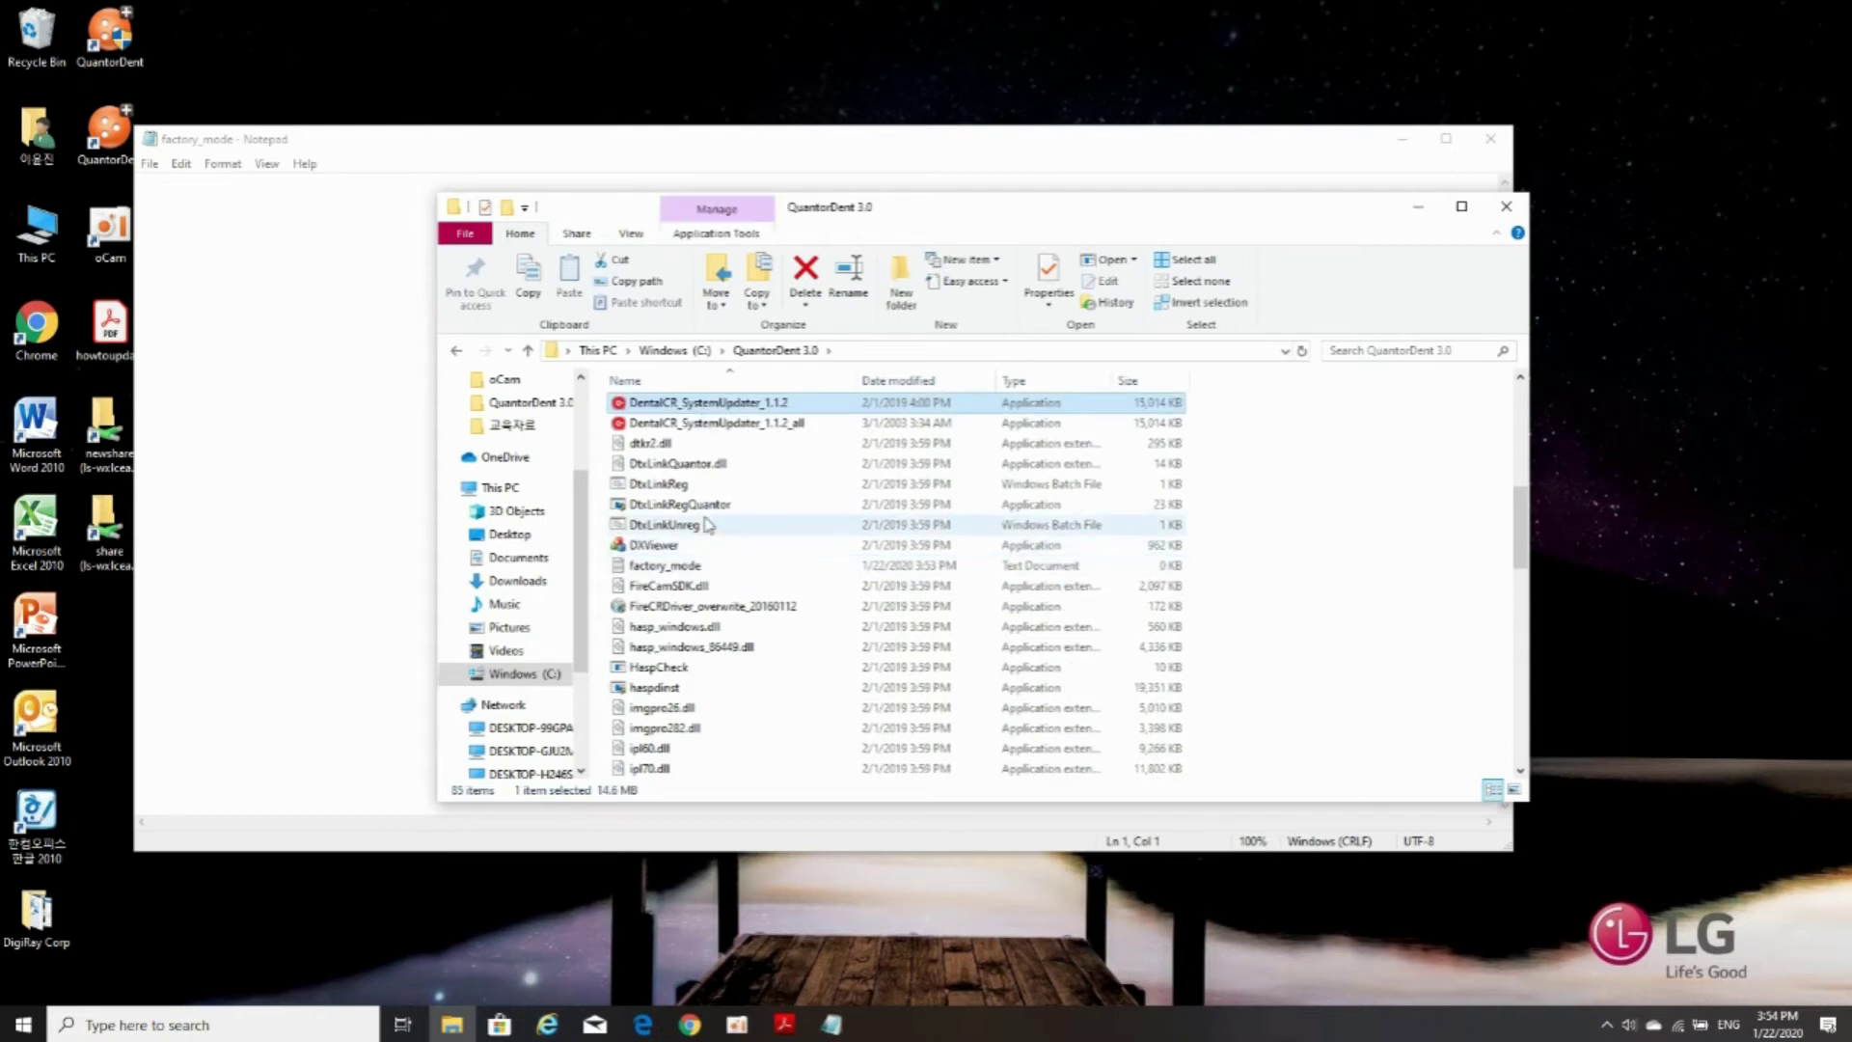
double_click(707, 403)
right_click(711, 408)
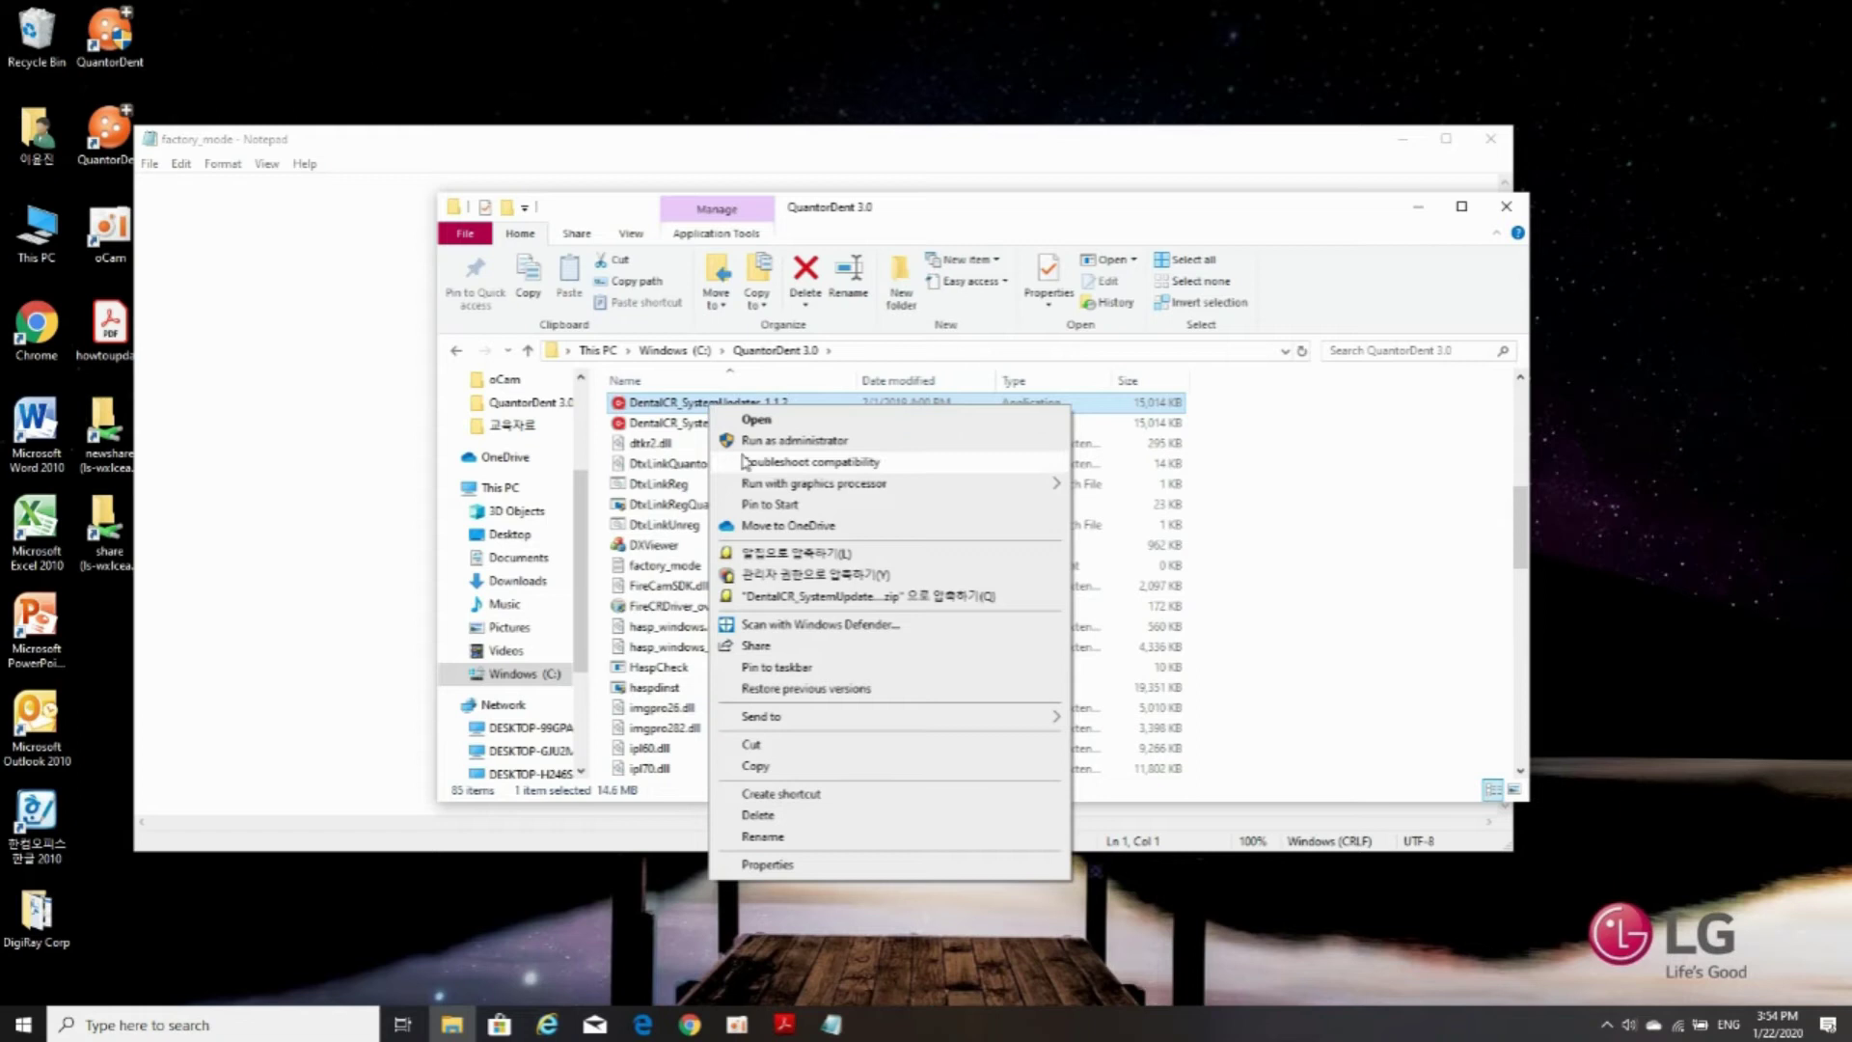
Step: Run the updater as administrator, connect, and verify part number, version 1.1.2.5, AJ model and f-θ yes
click(744, 444)
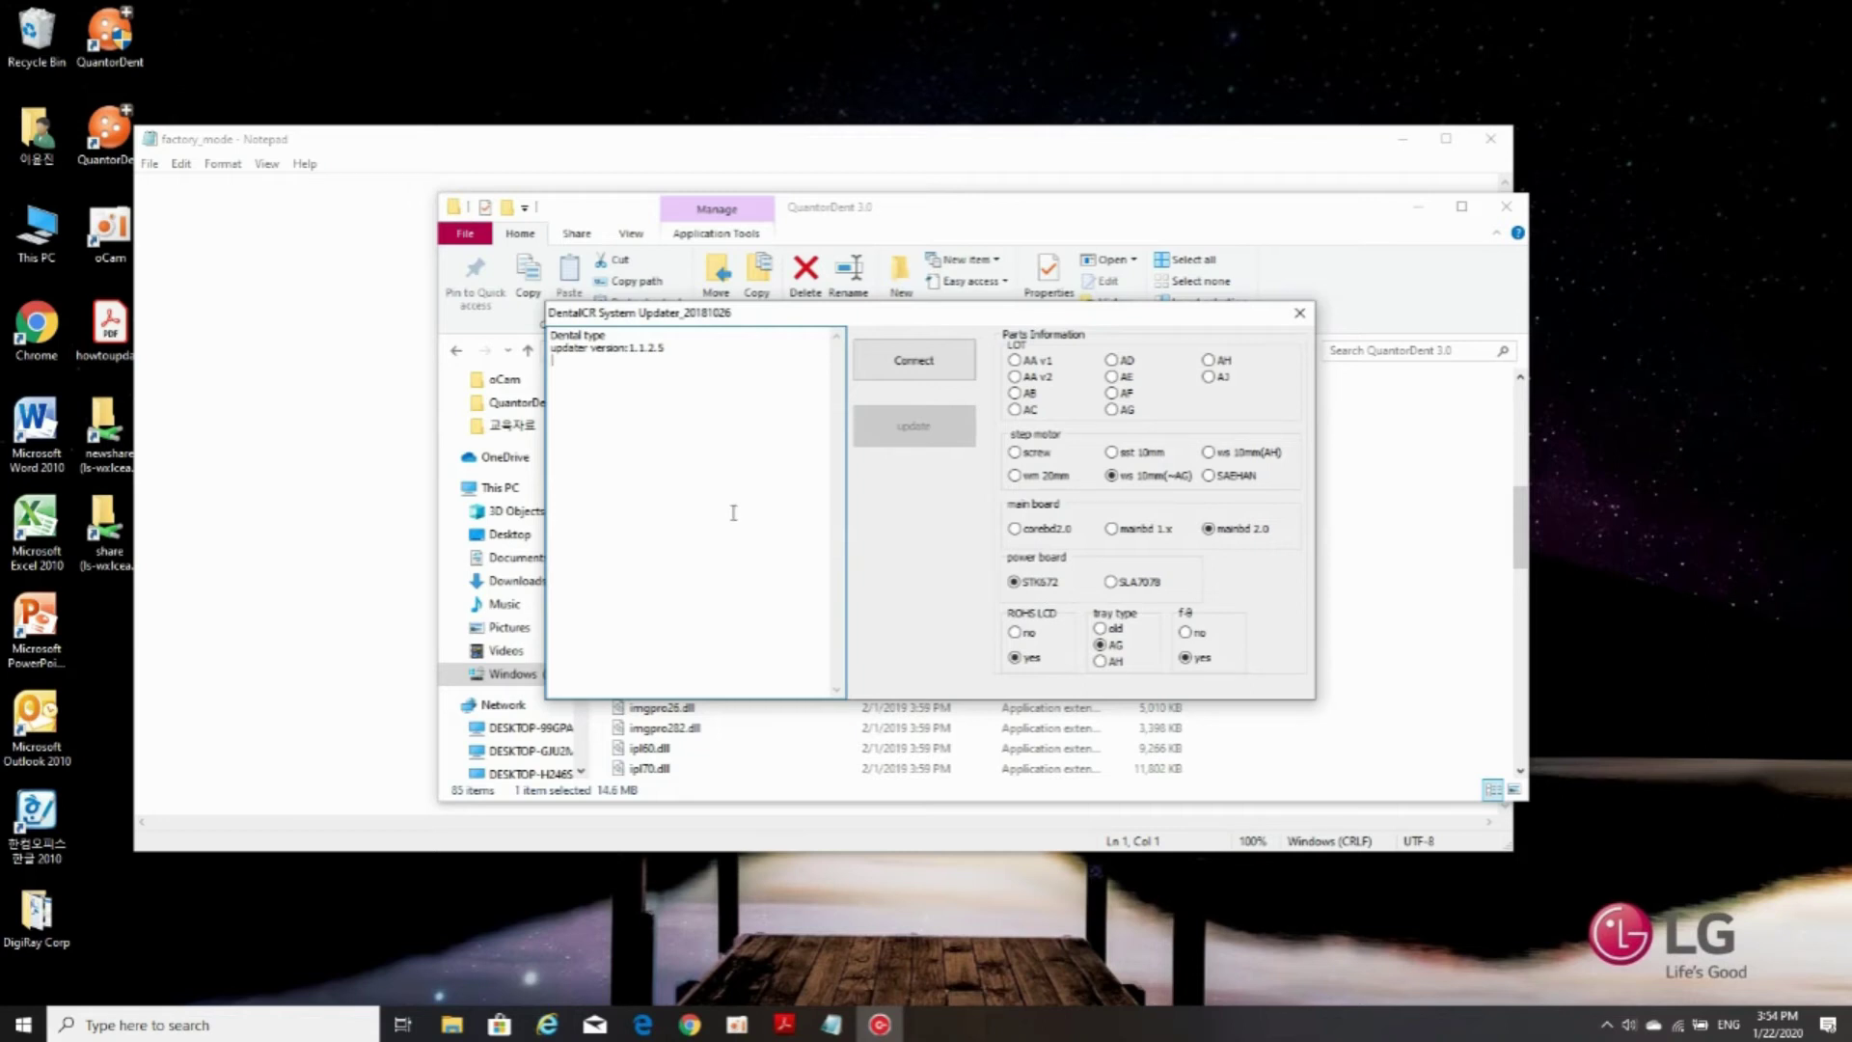
click(919, 363)
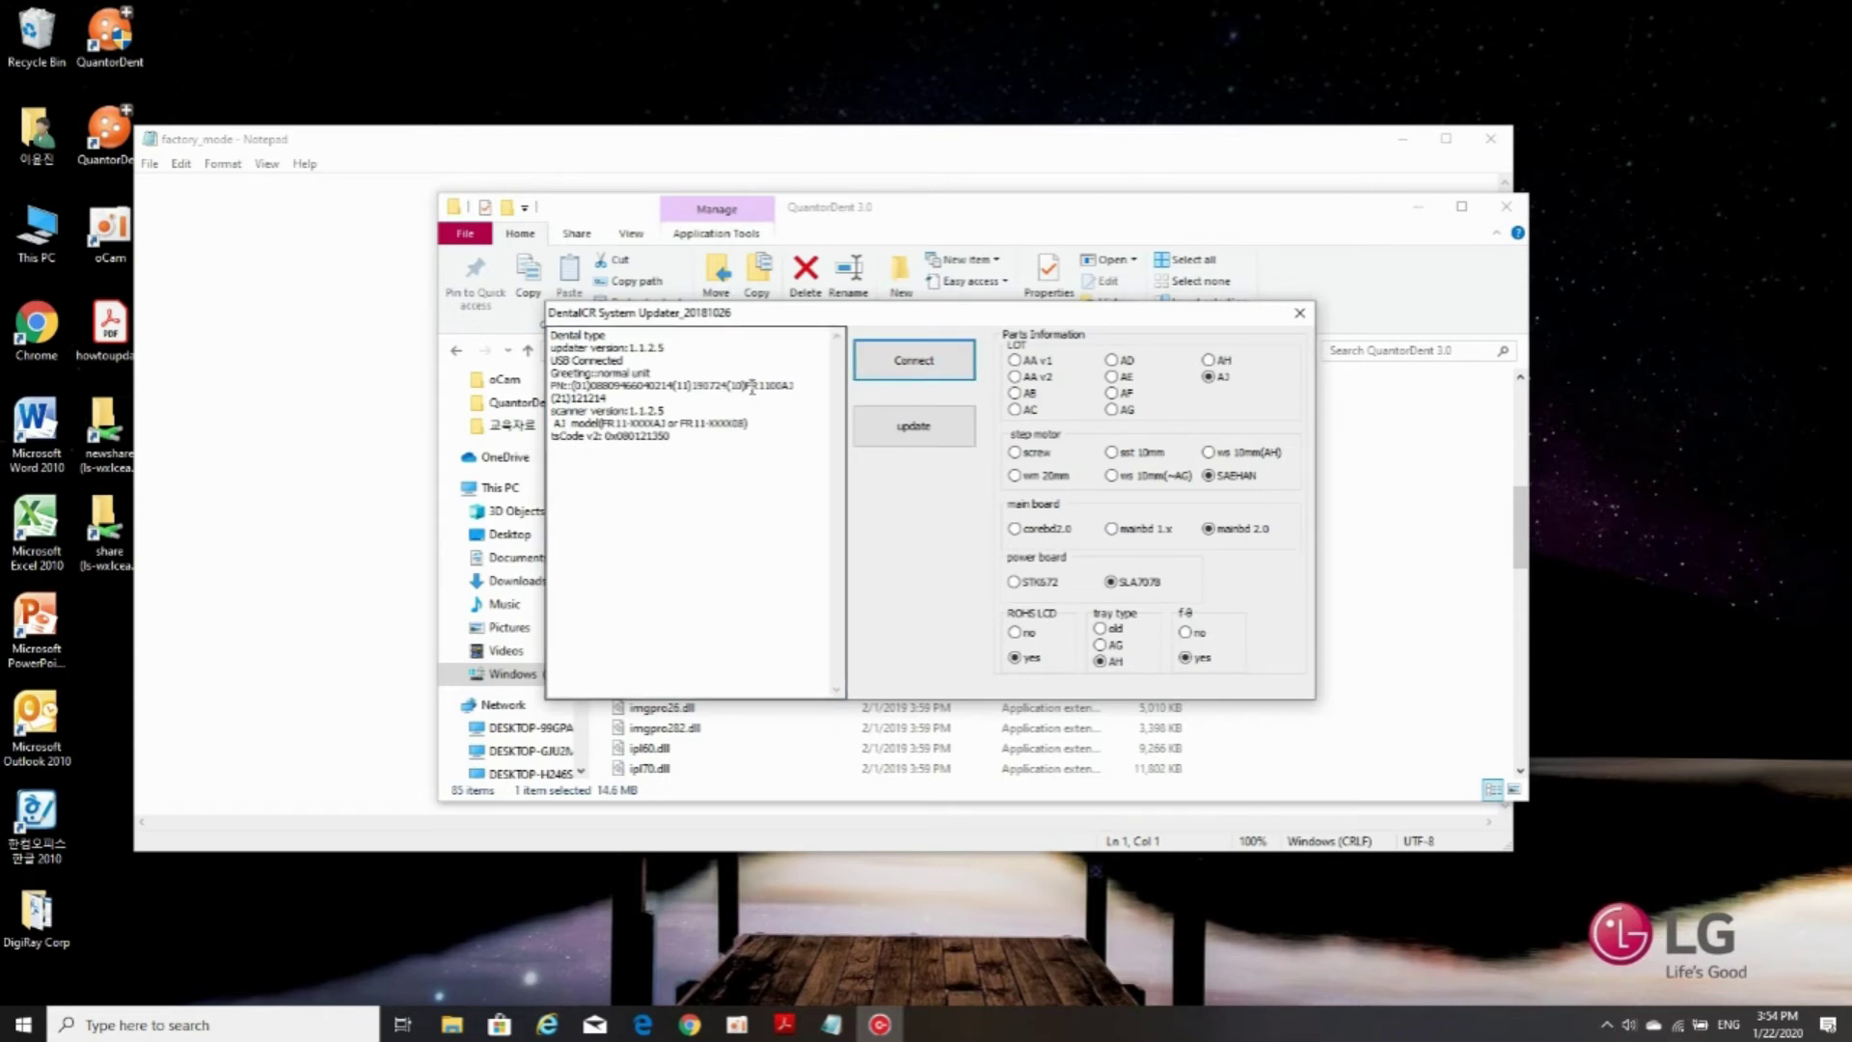
drag(746, 385, 777, 397)
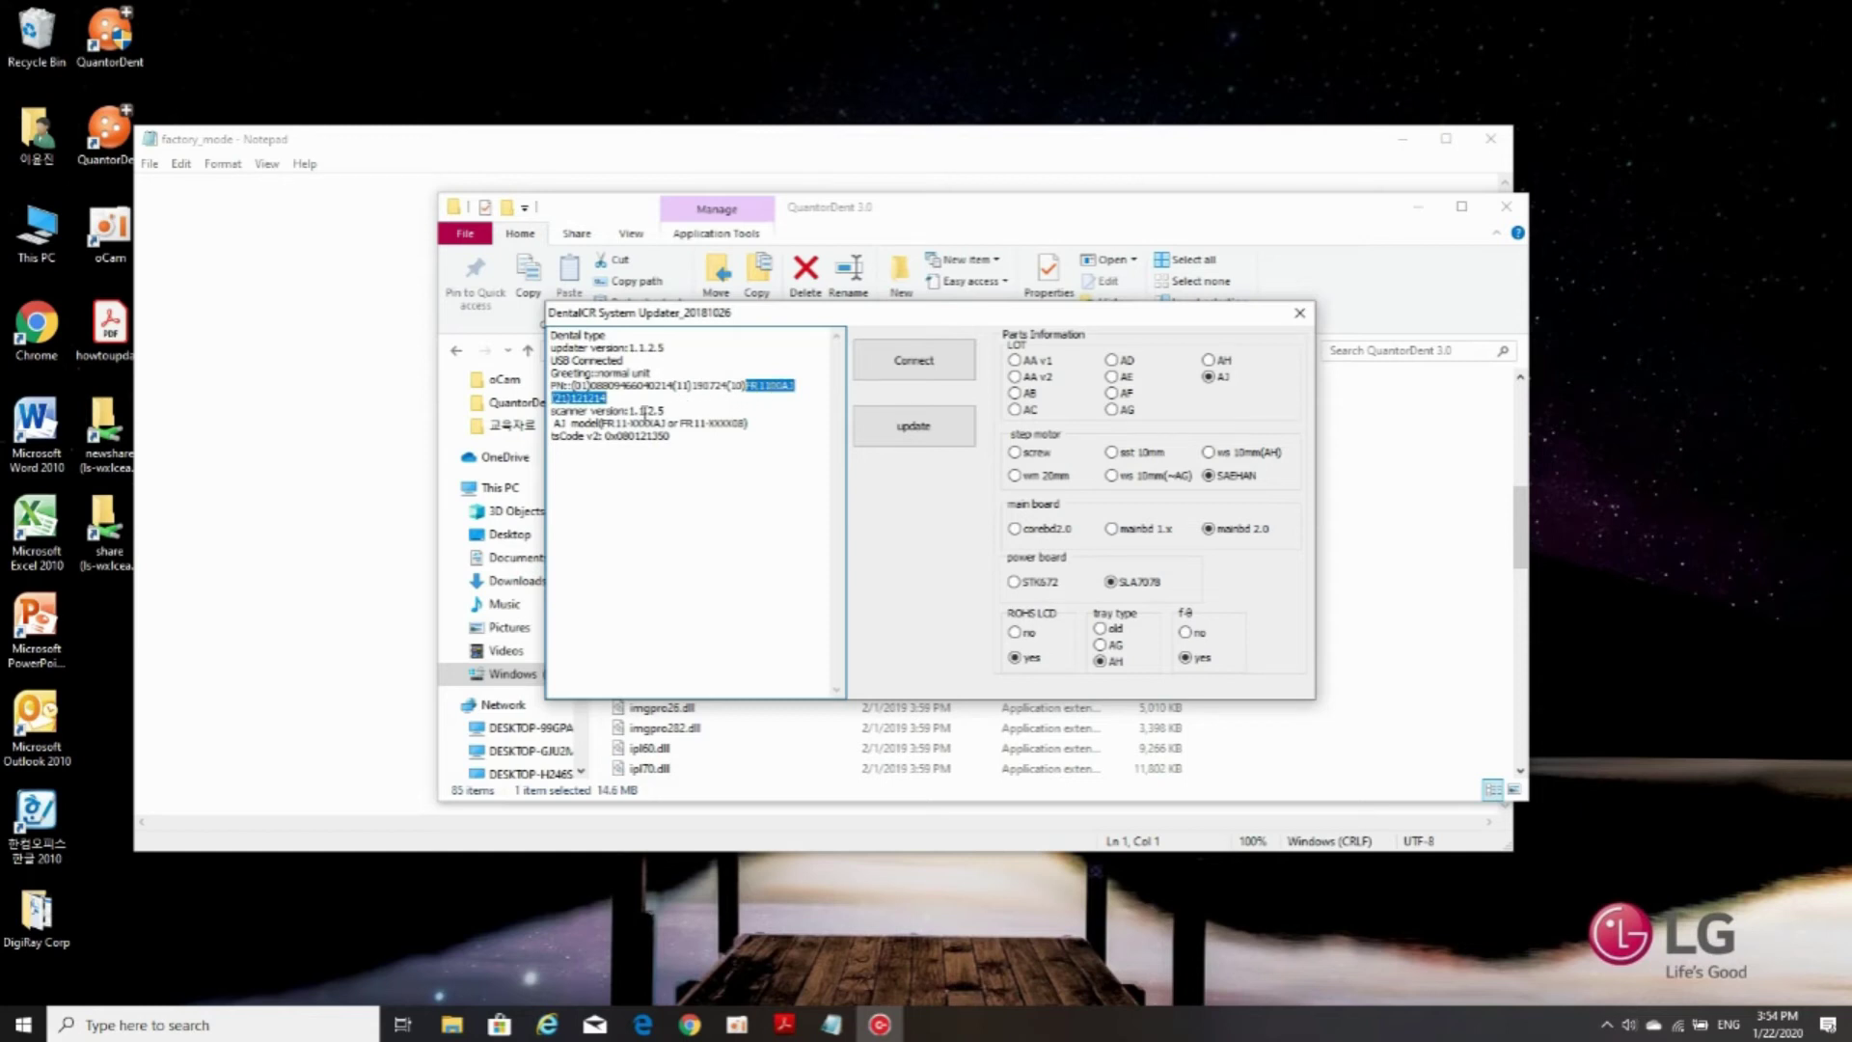
drag(628, 410, 666, 410)
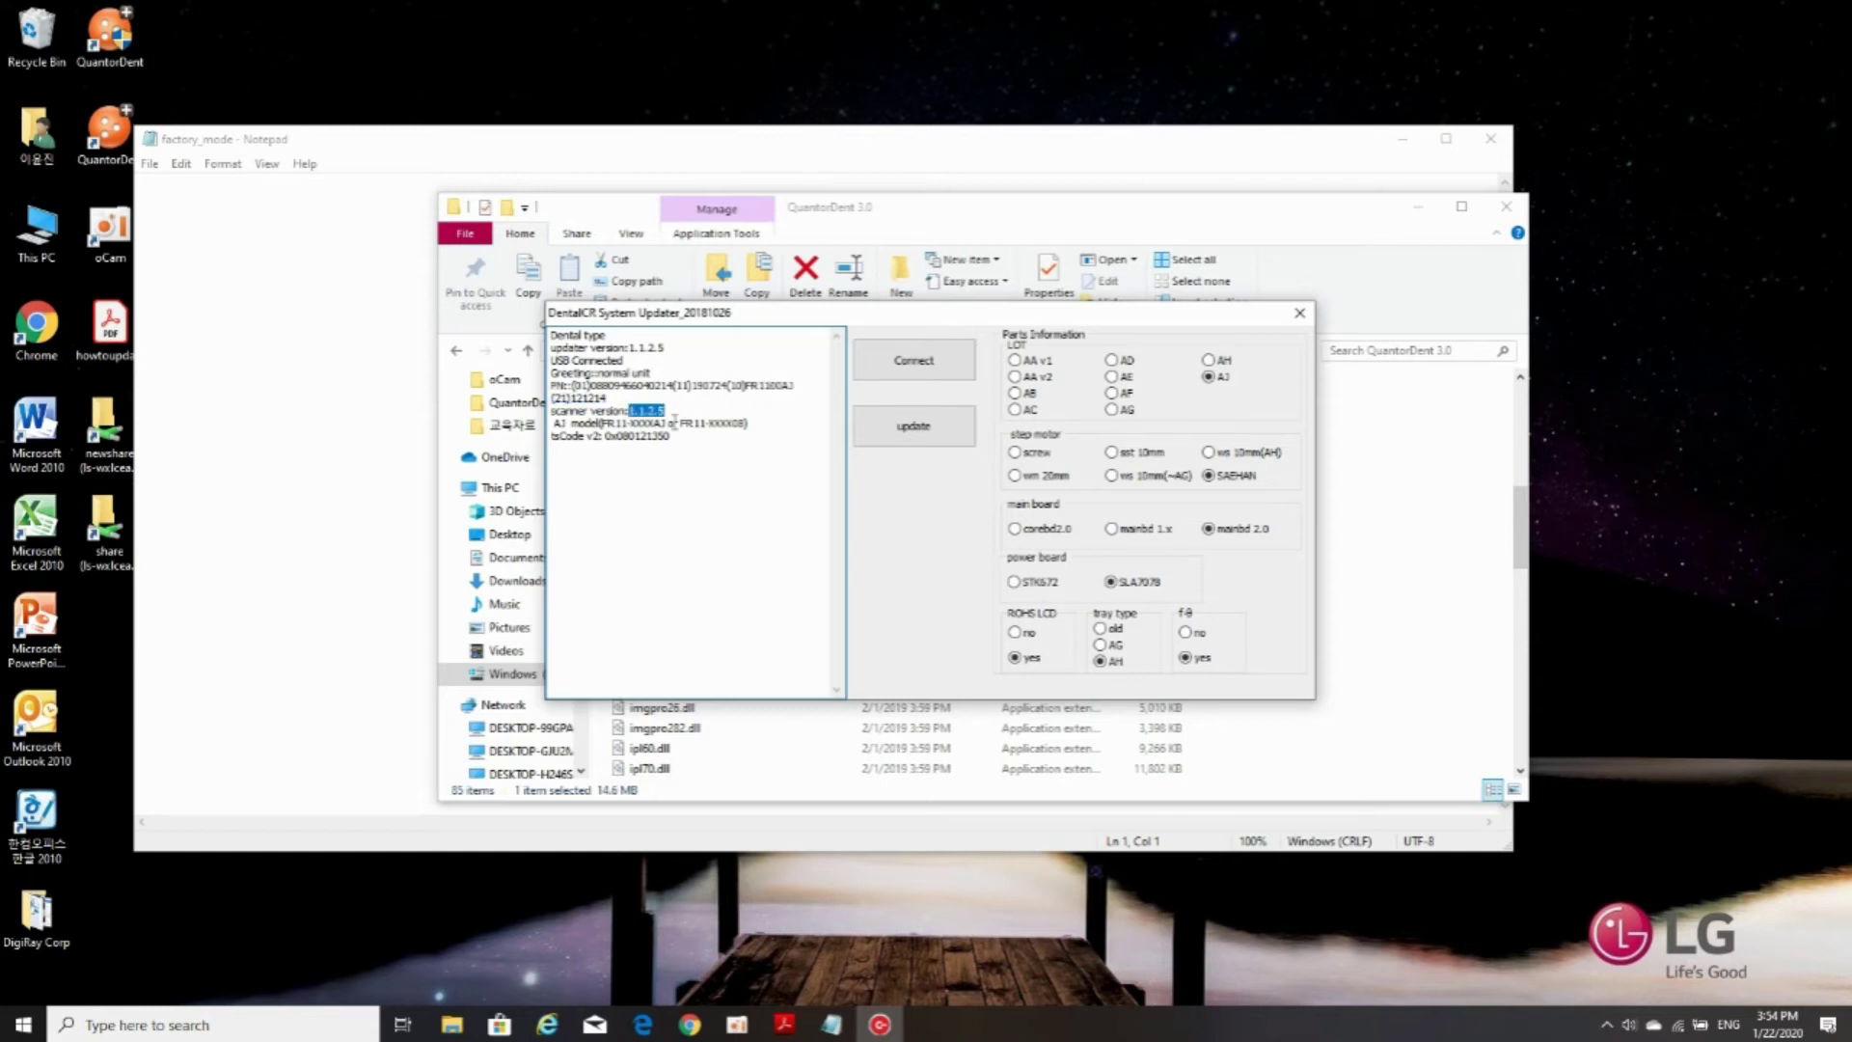
double_click(558, 422)
click(1237, 392)
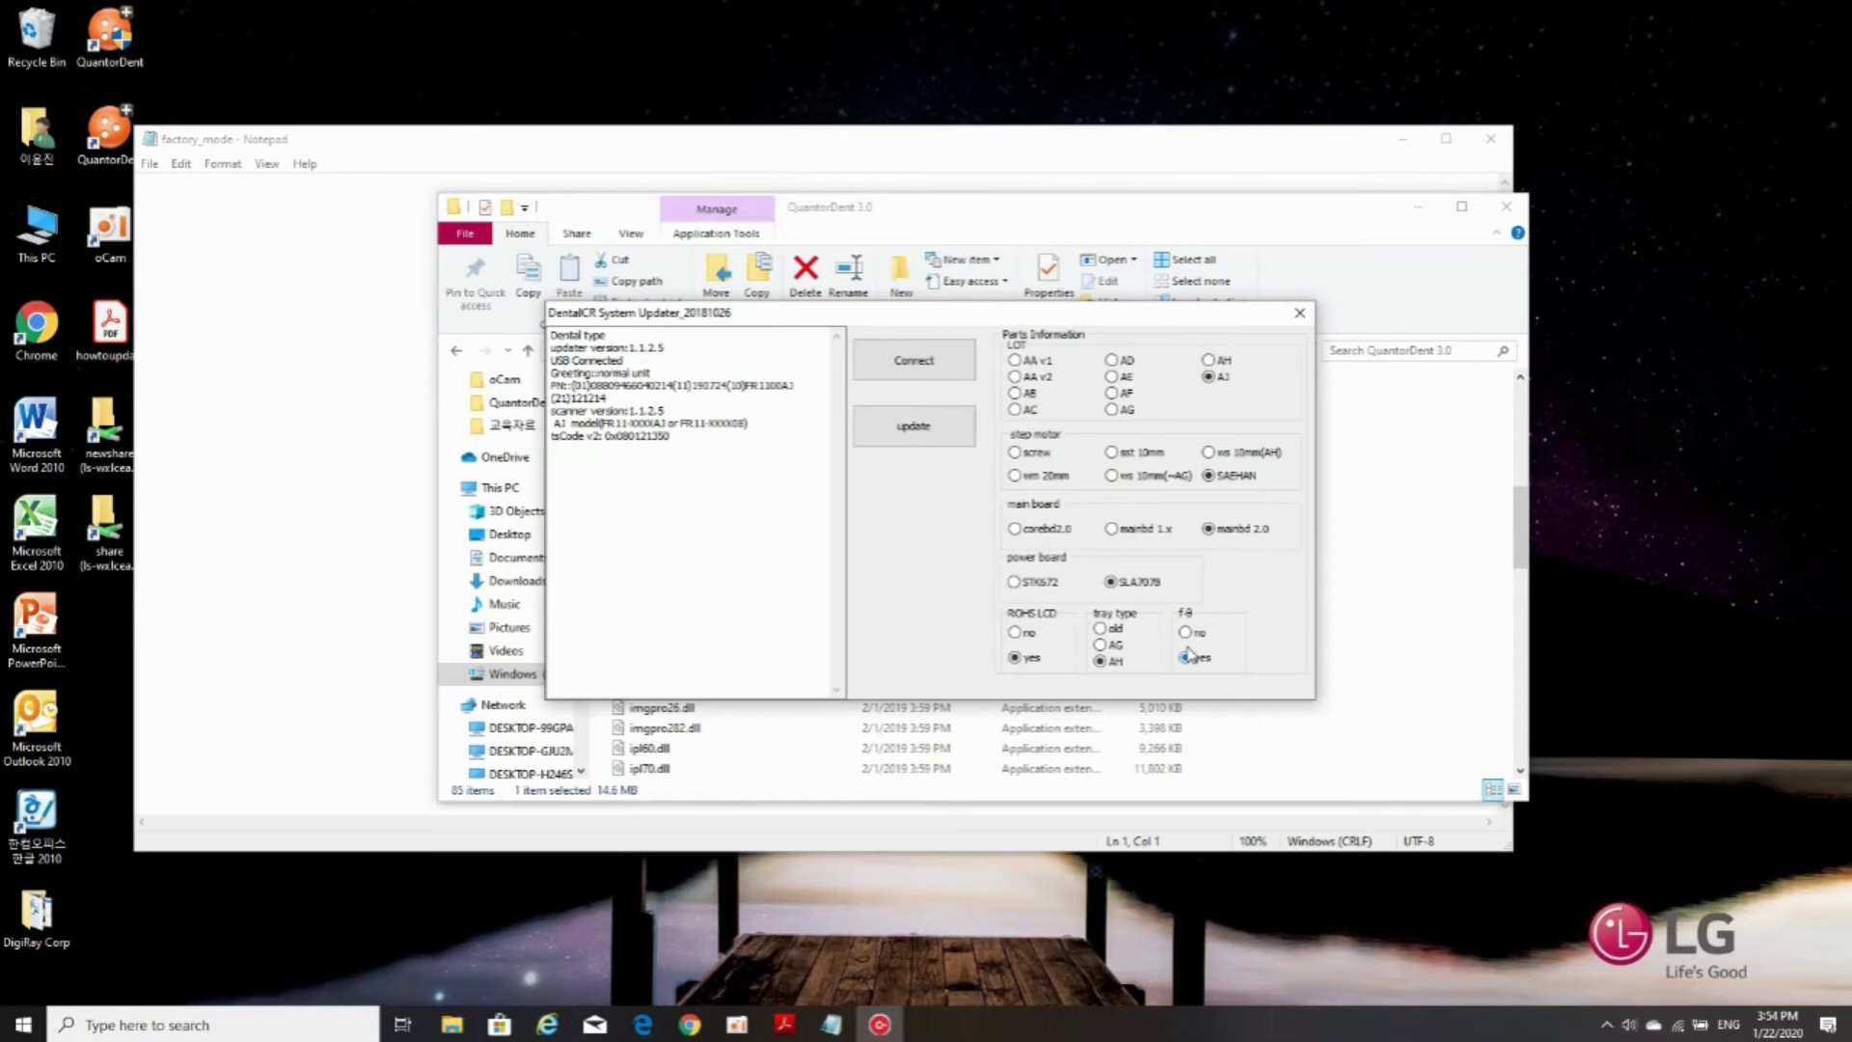
click(1187, 647)
Step: Run the firmware update and confirm the log's final line reads 'USB Disconnected'
click(921, 442)
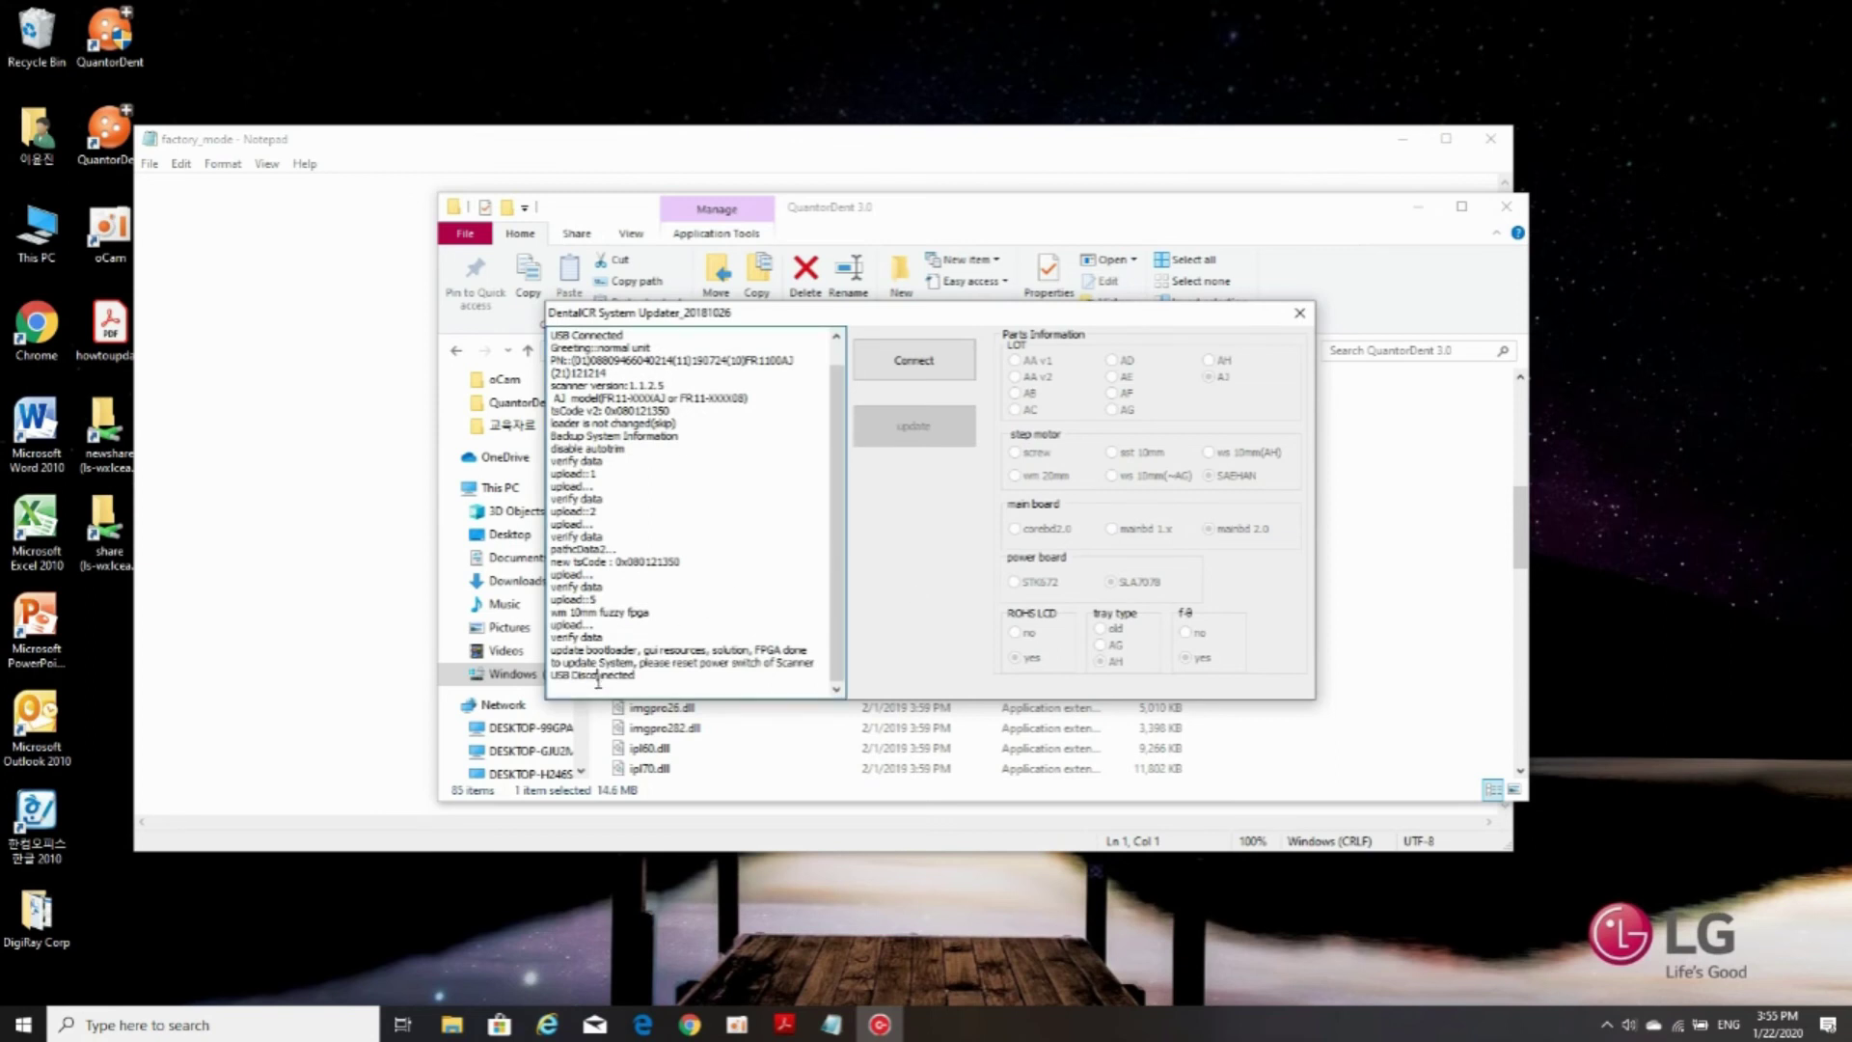
drag(637, 675, 548, 675)
click(1300, 316)
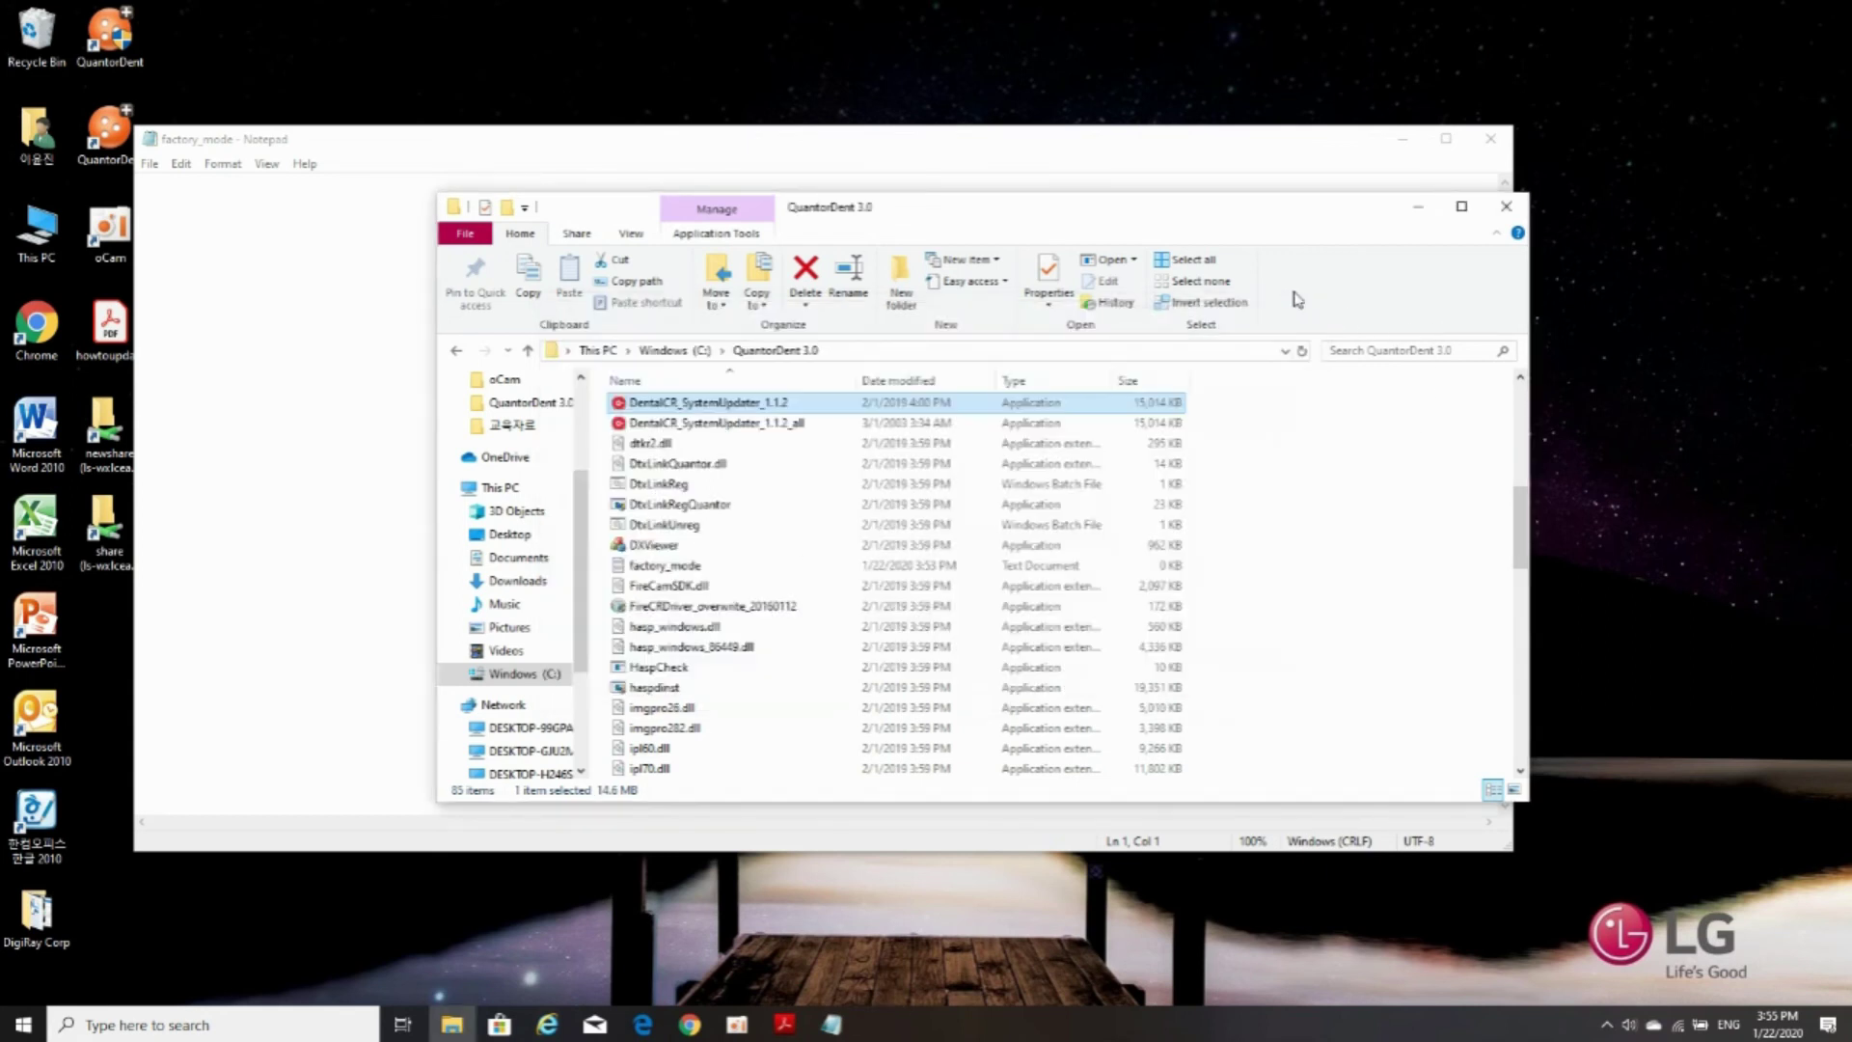